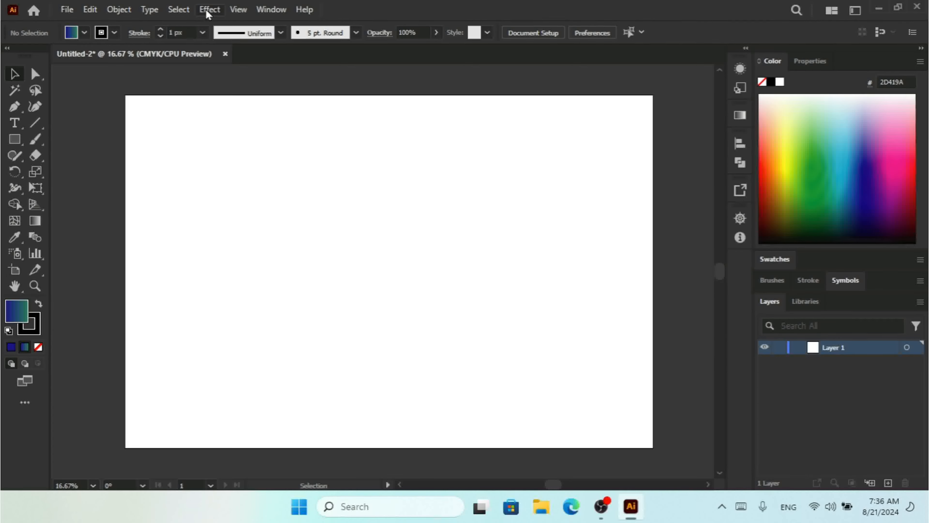
Step: Draw a large rectangle with the blue-to-green gradient fill across the upper middle of the artboard
{"action": "left_click", "coordinate": [240, 10]}
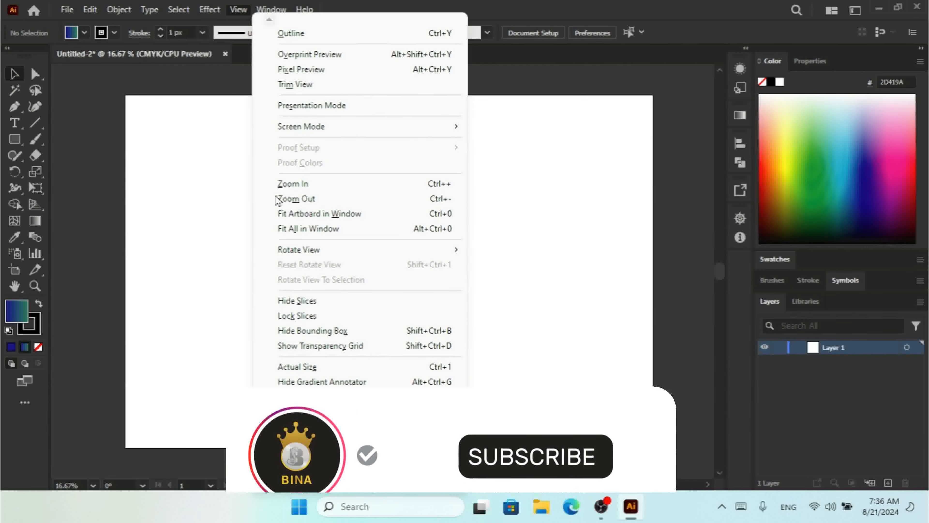
{"action": "left_click", "coordinate": [205, 215]}
{"action": "key", "text": "m"}
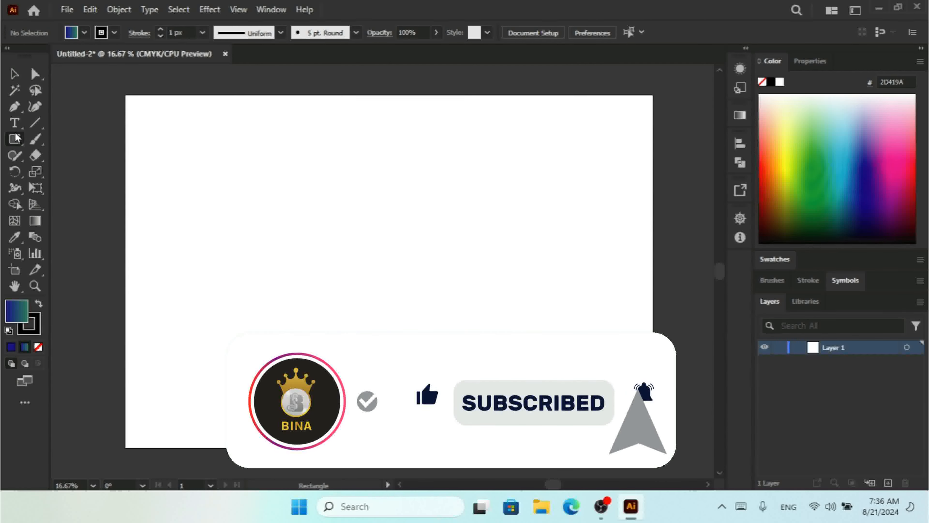
{"action": "left_click_drag", "start_coordinate": [185, 142], "coordinate": [556, 342]}
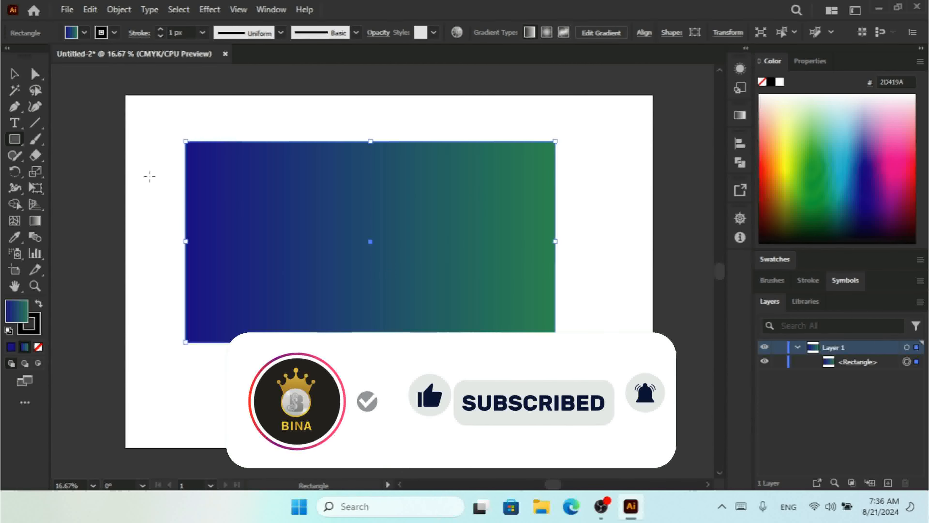
{"action": "left_click", "coordinate": [15, 75]}
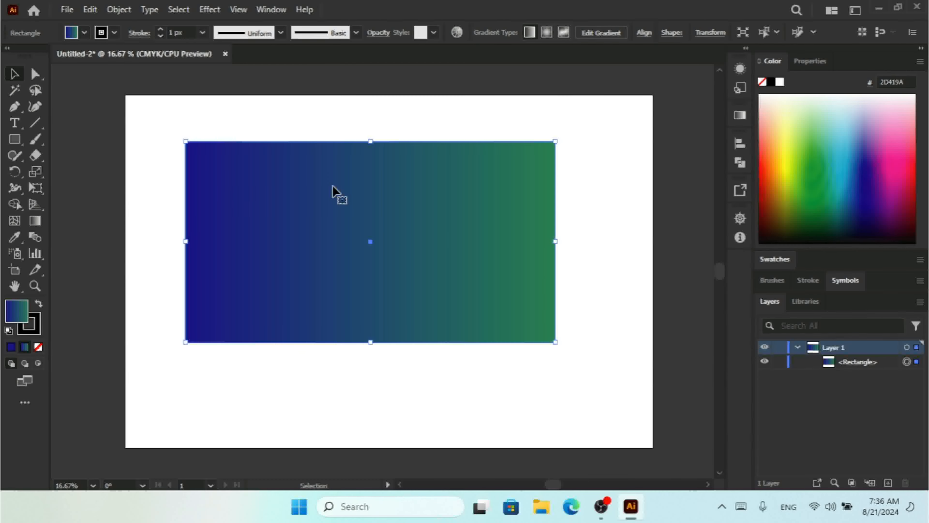
Step: Display the artwork in Outline mode to examine the rectangle's path, and return to the normal Preview
{"action": "left_click", "coordinate": [238, 10]}
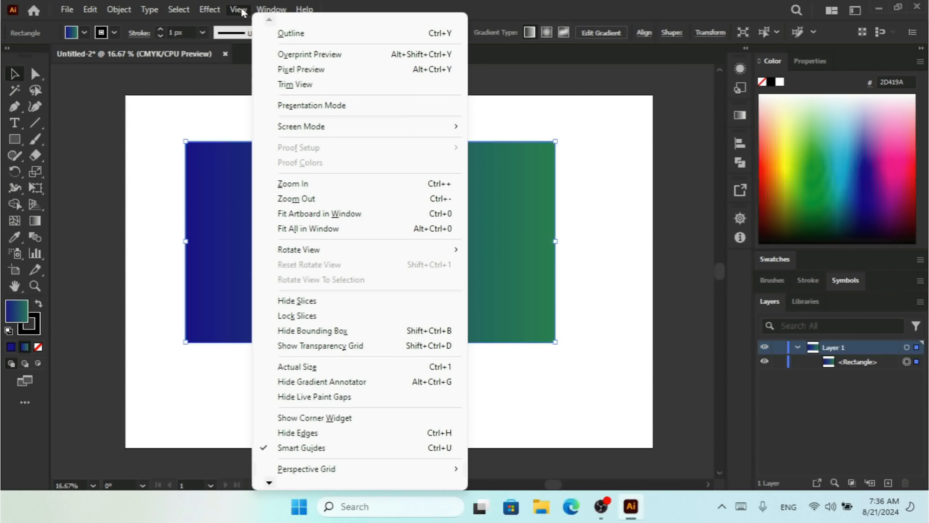
{"action": "left_click", "coordinate": [291, 40]}
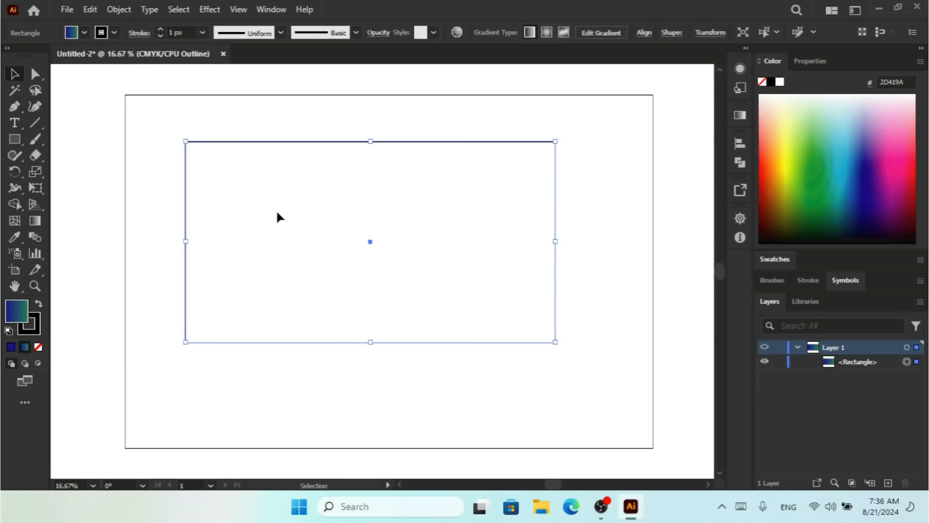
{"action": "left_click", "coordinate": [239, 9]}
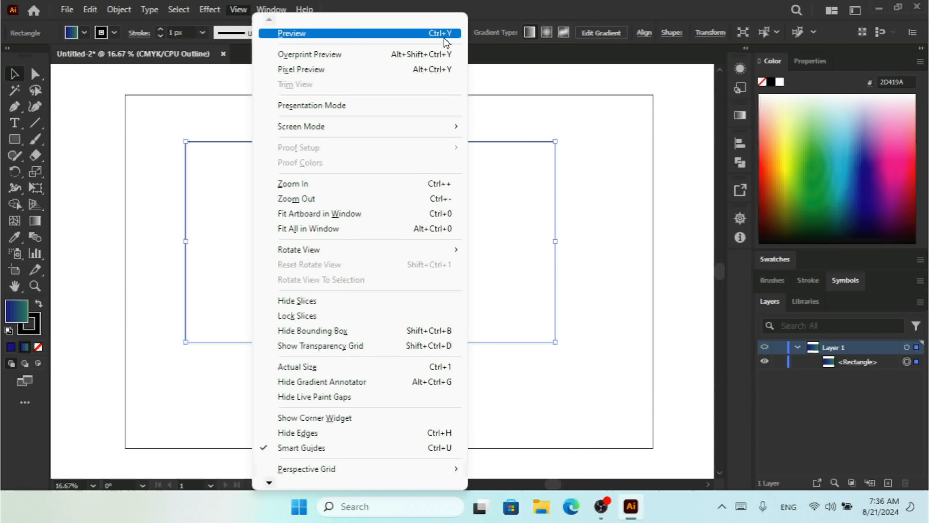
{"action": "left_click", "coordinate": [319, 36]}
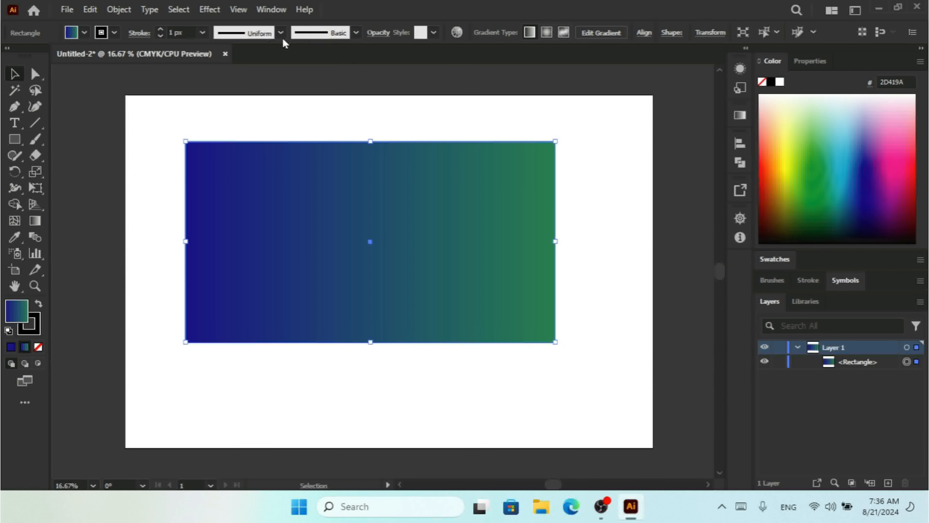
Step: Check the rectangle in Overprint Preview, and switch that preview off again
{"action": "left_click", "coordinate": [238, 10]}
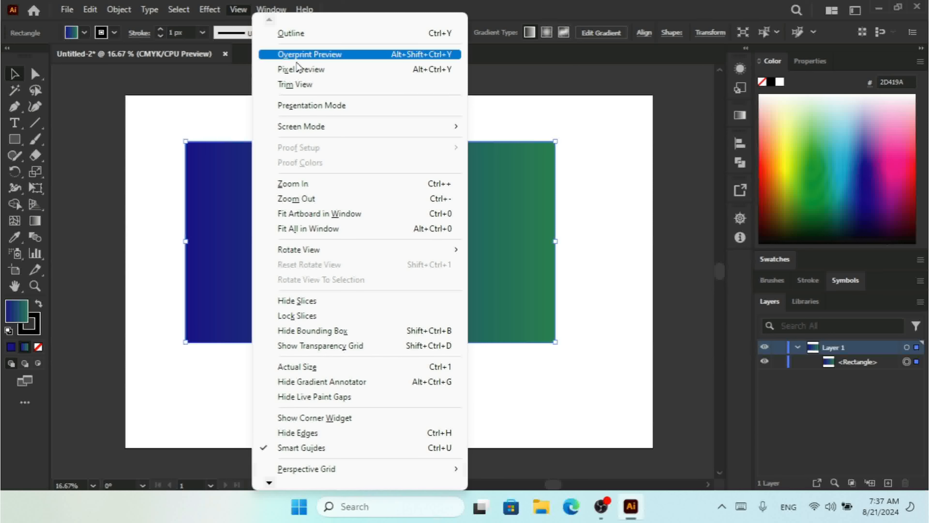
{"action": "left_click", "coordinate": [291, 56]}
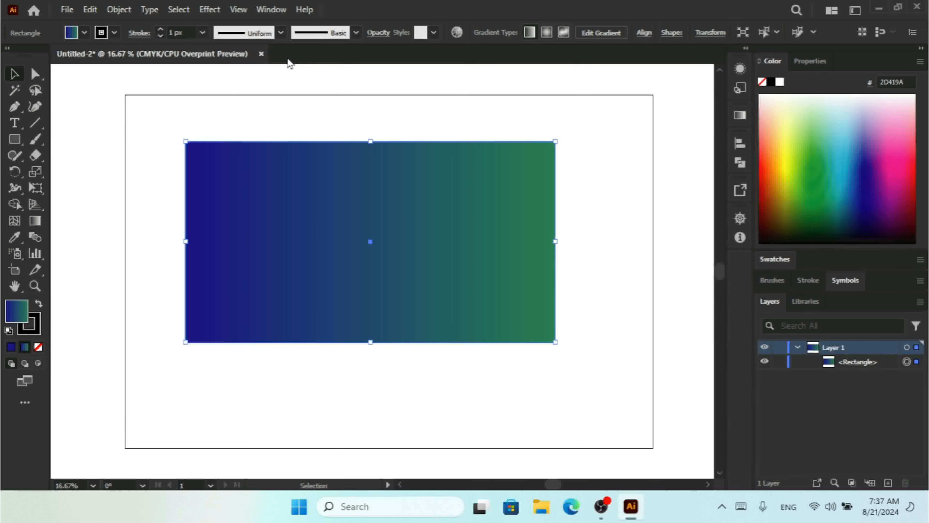
{"action": "left_click", "coordinate": [238, 10]}
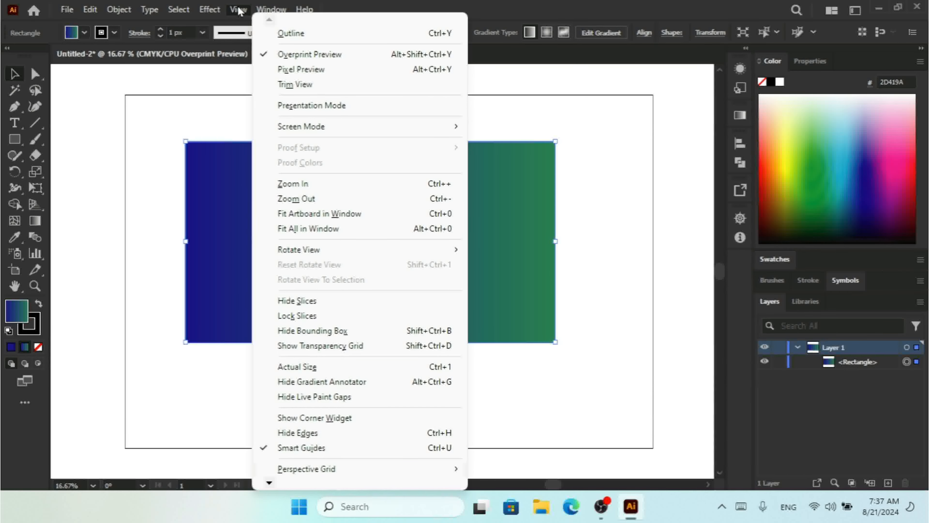
{"action": "left_click", "coordinate": [303, 58]}
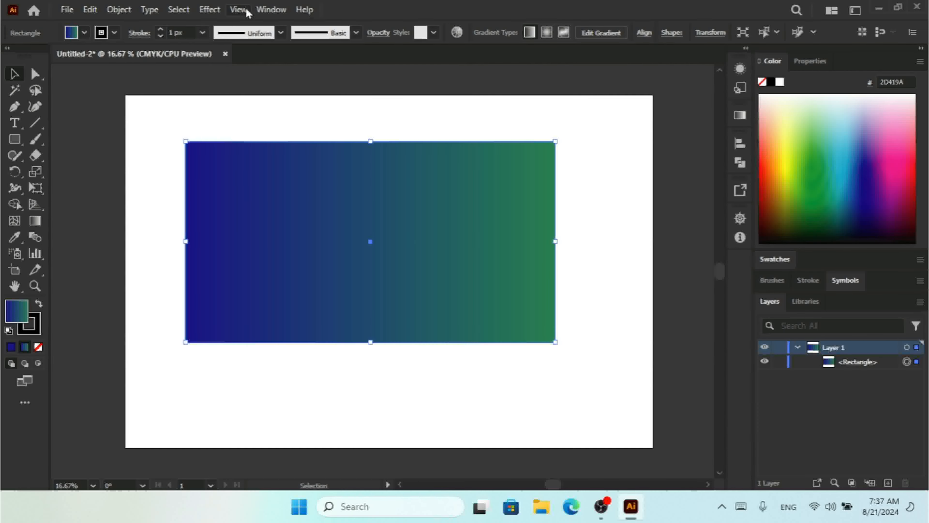
Step: Turn on Pixel Preview and magnify the rectangle to 2400% to examine its pixel grid
{"action": "left_click", "coordinate": [241, 10]}
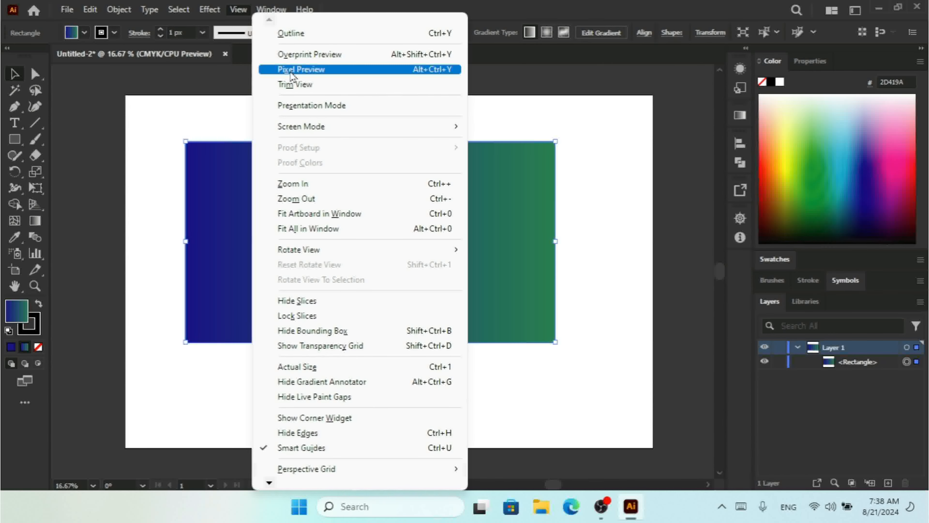
{"action": "left_click", "coordinate": [291, 70]}
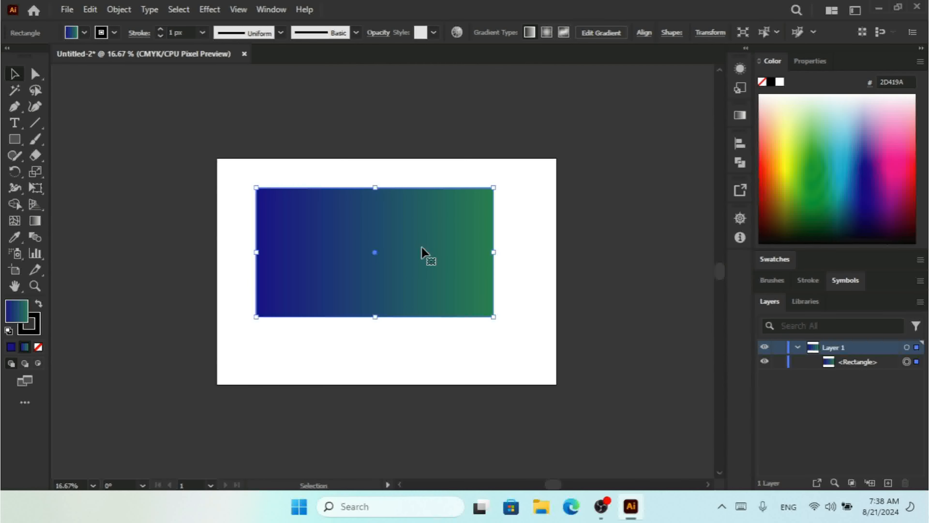
{"action": "key", "text": "ctrl+plus"}
{"action": "key", "text": "ctrl+plus"}
{"action": "key", "text": "ctrl+plus"}
{"action": "key", "text": "ctrl+plus"}
{"action": "key", "text": "ctrl+plus"}
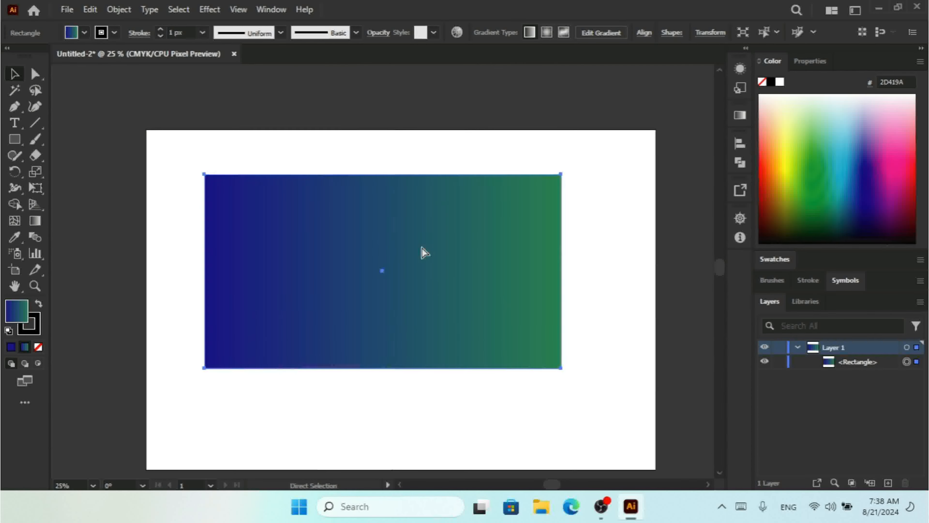
{"action": "key", "text": "ctrl+plus"}
{"action": "key", "text": "ctrl+plus"}
{"action": "key", "text": "ctrl+plus"}
{"action": "key", "text": "ctrl+plus"}
{"action": "key", "text": "ctrl+plus"}
{"action": "key", "text": "ctrl+plus"}
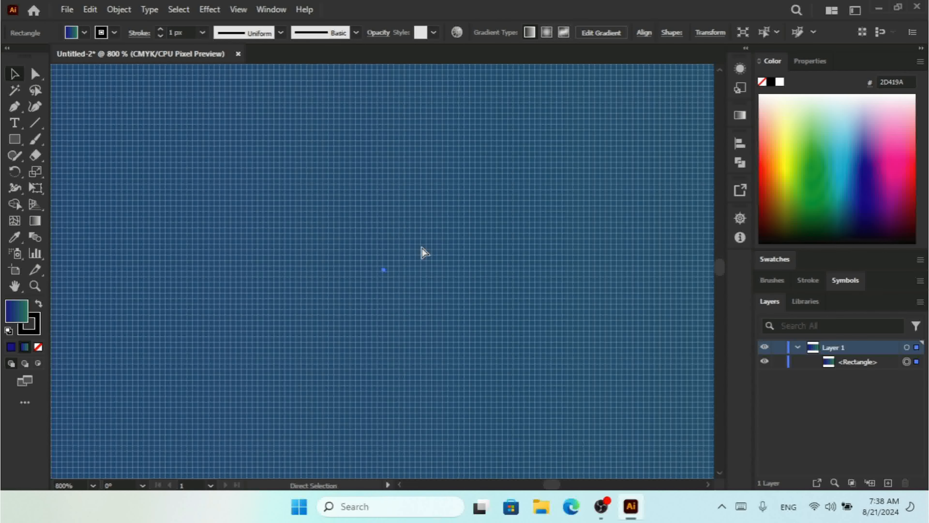
{"action": "key", "text": "ctrl+plus"}
{"action": "key", "text": "ctrl+plus"}
{"action": "key", "text": "ctrl+plus"}
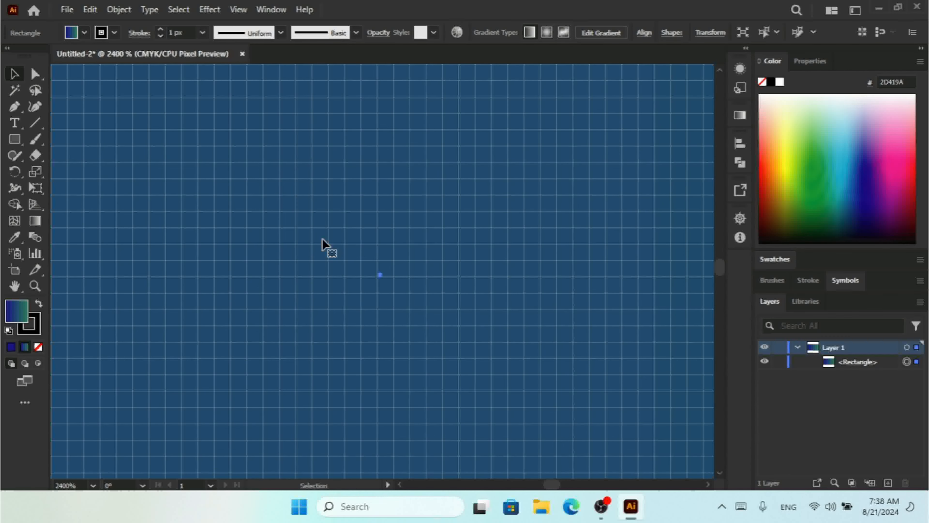
Step: Turn off Pixel Preview and reduce the magnification to 16.67% to view the whole rectangle
{"action": "left_click", "coordinate": [233, 11]}
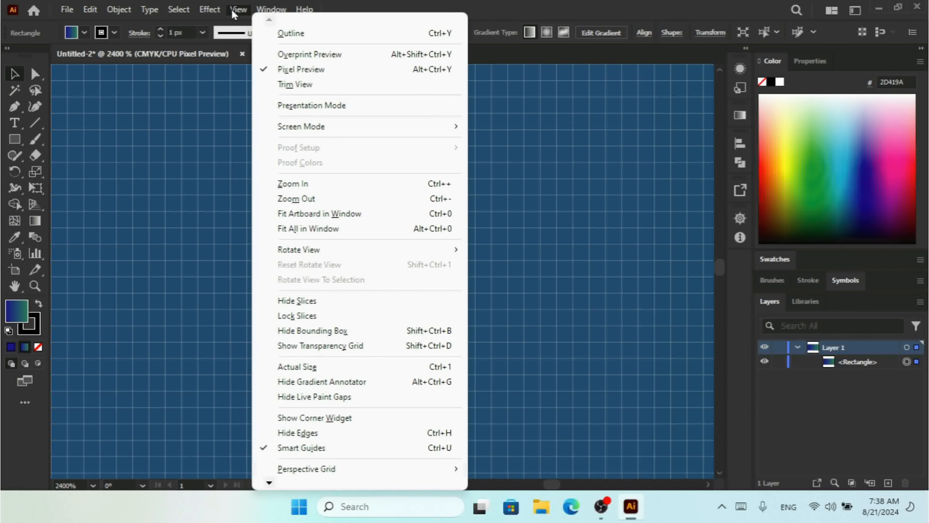
{"action": "left_click", "coordinate": [307, 69]}
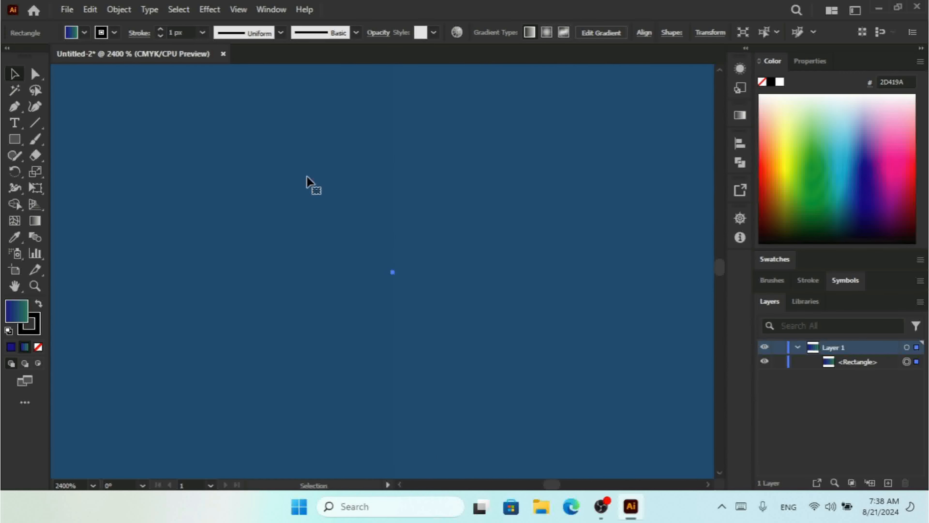
{"action": "key", "text": "ctrl+minus"}
{"action": "key", "text": "ctrl+minus"}
{"action": "key", "text": "ctrl+minus"}
{"action": "key", "text": "ctrl+minus"}
{"action": "key", "text": "ctrl+minus"}
{"action": "key", "text": "ctrl+minus"}
{"action": "key", "text": "ctrl+minus"}
{"action": "key", "text": "ctrl+minus"}
{"action": "key", "text": "ctrl+minus"}
{"action": "key", "text": "ctrl+minus"}
{"action": "key", "text": "ctrl+minus"}
{"action": "key", "text": "ctrl+minus"}
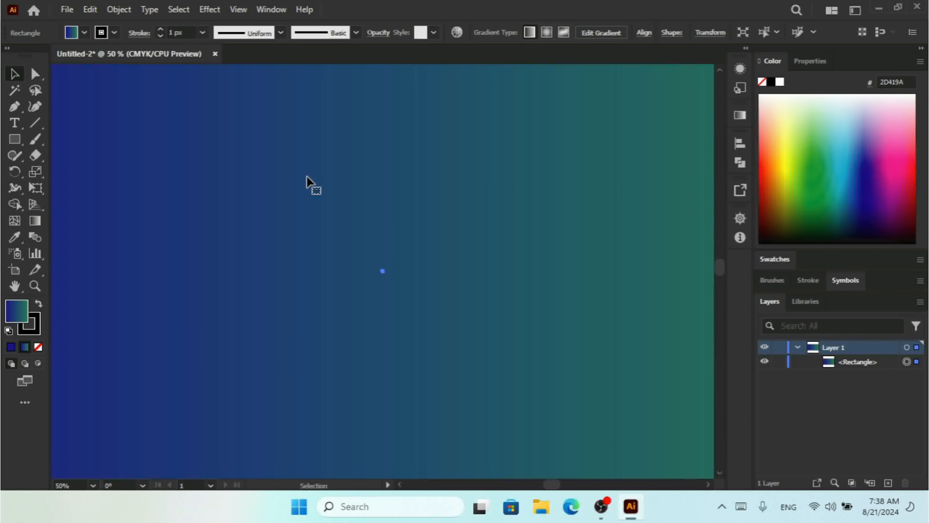
{"action": "key", "text": "ctrl+minus"}
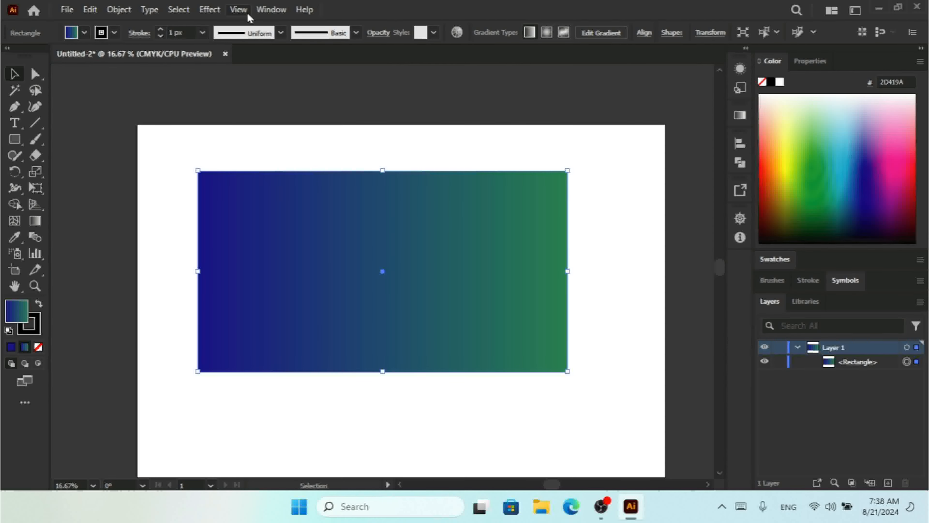
Step: Draw a smaller gradient rectangle about 689 by 535 px outside the artboard, beyond its upper-left corner
{"action": "left_click", "coordinate": [238, 10]}
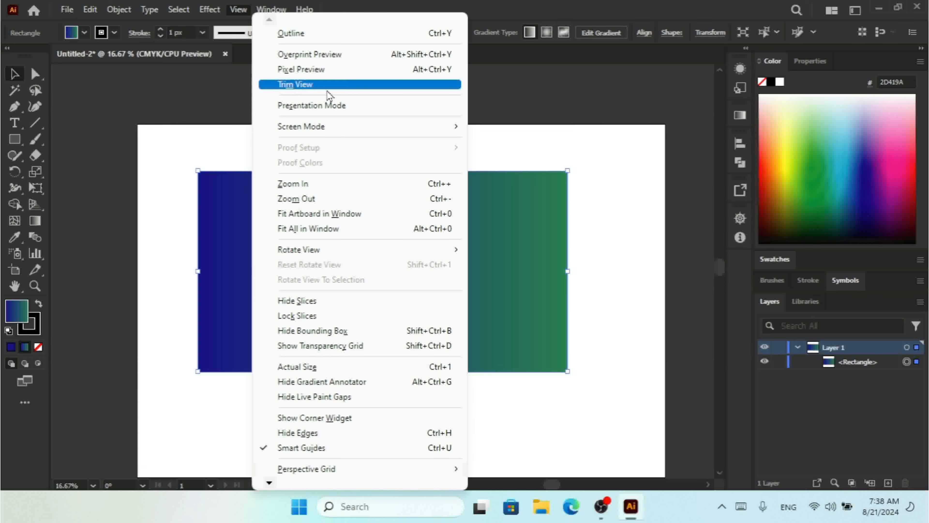
{"action": "left_click", "coordinate": [606, 287]}
{"action": "left_click", "coordinate": [606, 286]}
{"action": "key", "text": "ctrl+minus"}
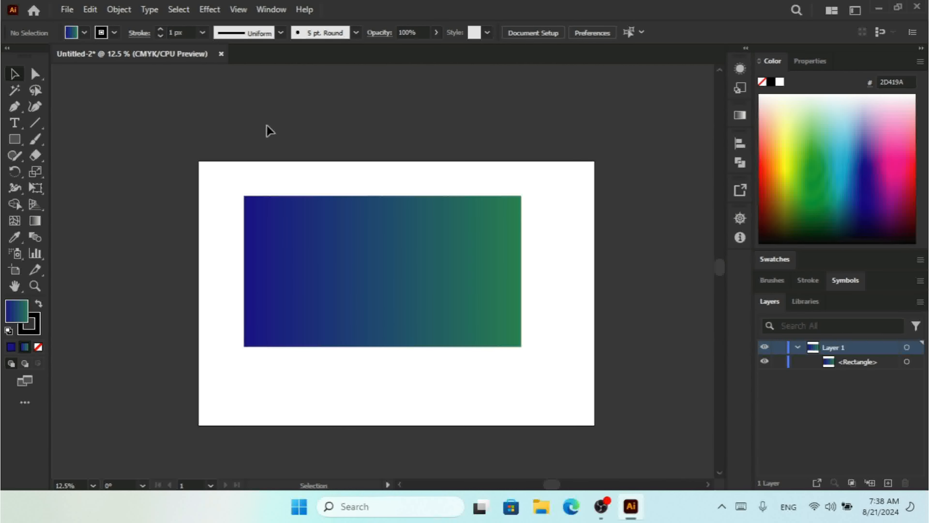
{"action": "left_click", "coordinate": [14, 139]}
{"action": "left_click_drag", "start_coordinate": [89, 134], "coordinate": [180, 203]}
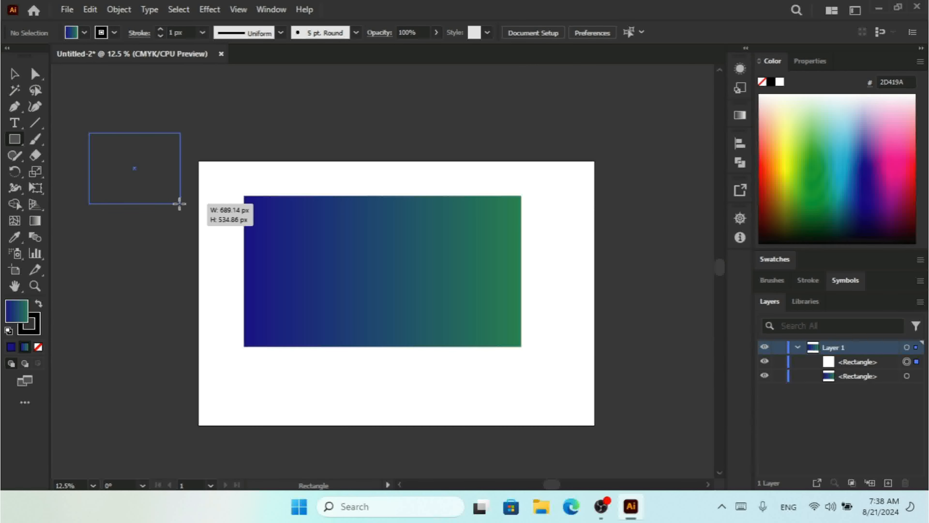
{"action": "left_click", "coordinate": [13, 75]}
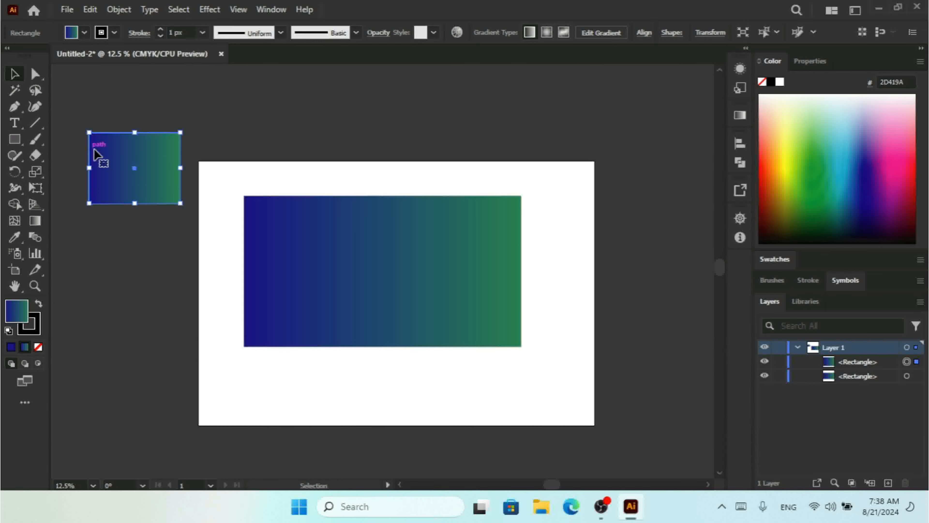
Step: Duplicate the small rectangle and place the copy outside the artboard, beyond its right edge
{"action": "key", "text": "ctrl+c"}
{"action": "key", "text": "ctrl+v"}
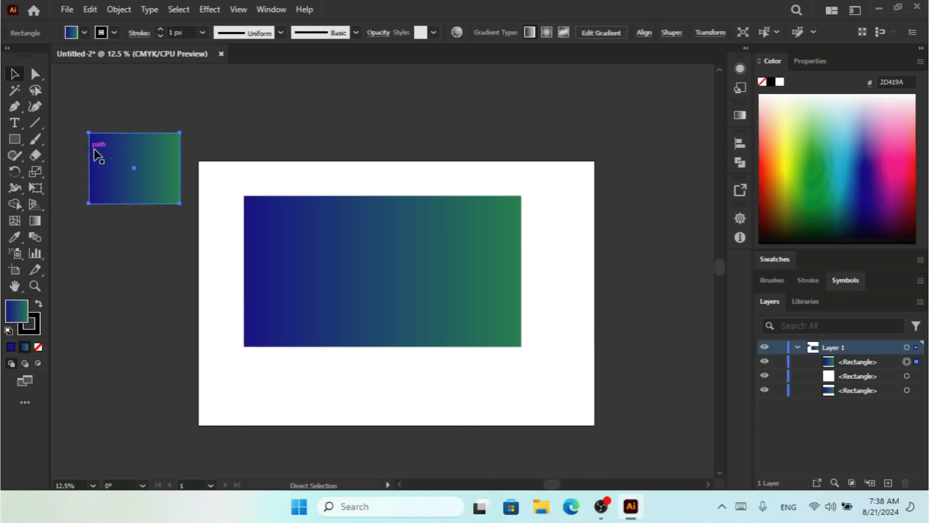
{"action": "left_click_drag", "start_coordinate": [402, 274], "coordinate": [676, 222]}
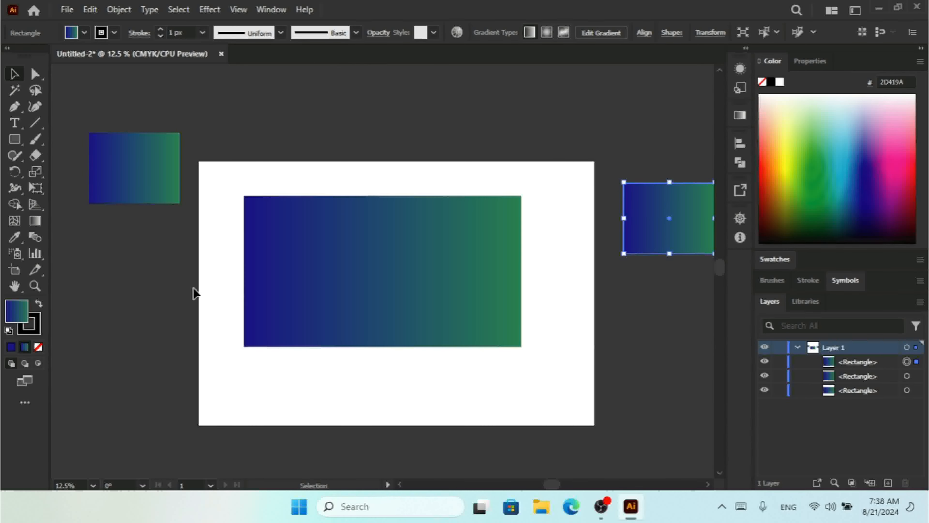
{"action": "left_click", "coordinate": [148, 186]}
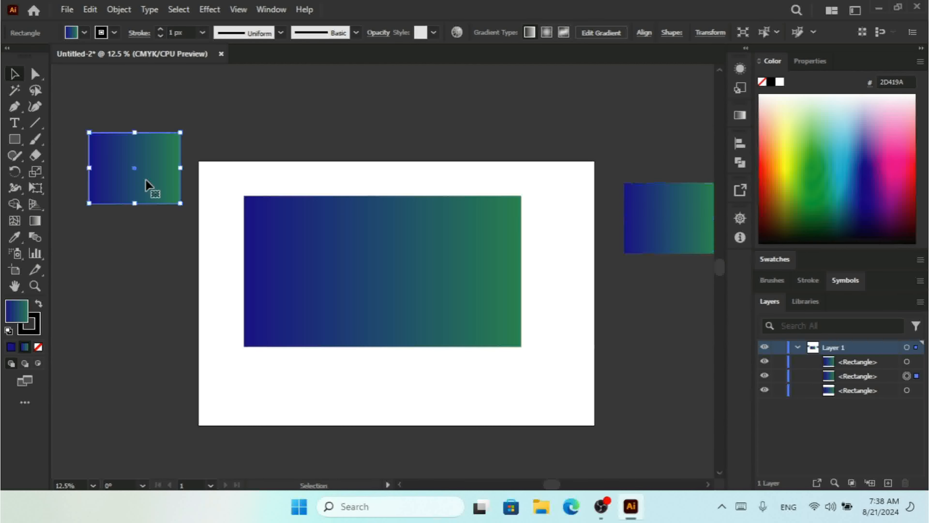
{"action": "left_click", "coordinate": [648, 208]}
{"action": "left_click", "coordinate": [352, 137]}
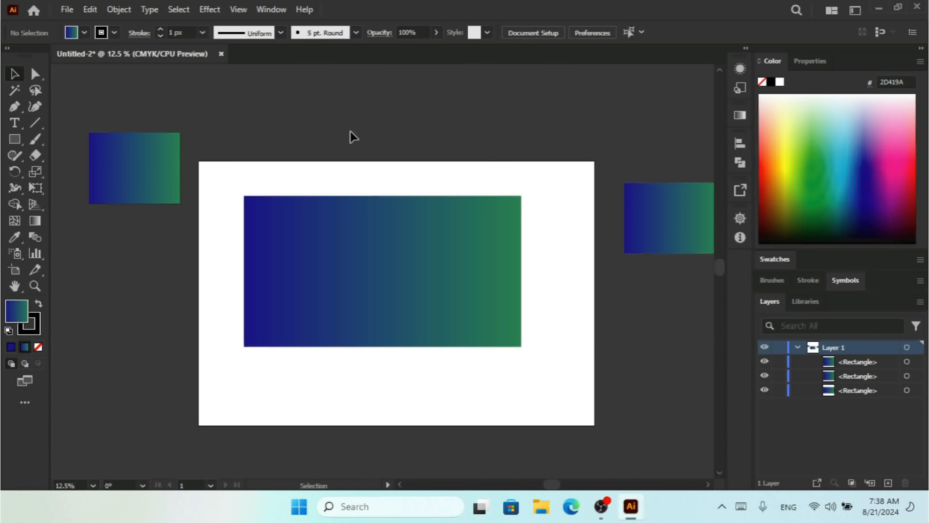
Step: View the artwork in Trim View to check what lies inside the artboard, and turn Trim View off again
{"action": "left_click", "coordinate": [238, 9]}
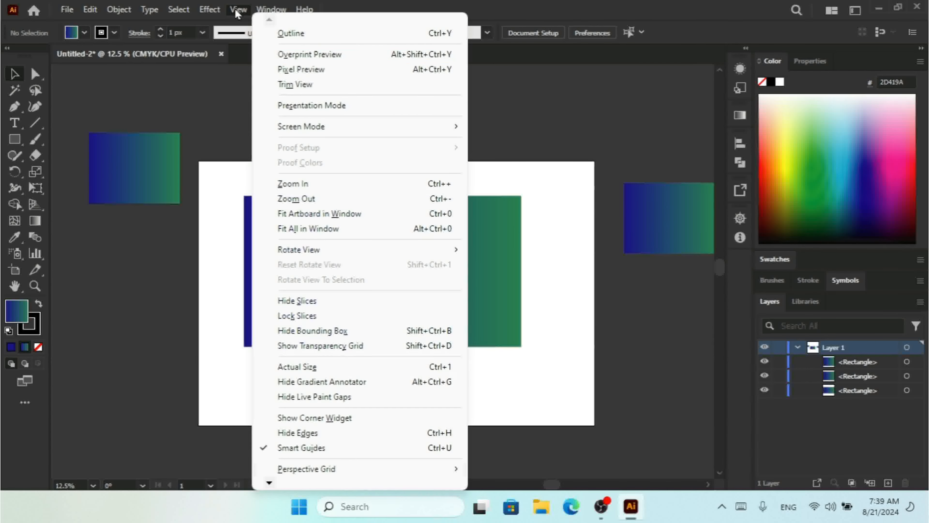
{"action": "left_click", "coordinate": [289, 86]}
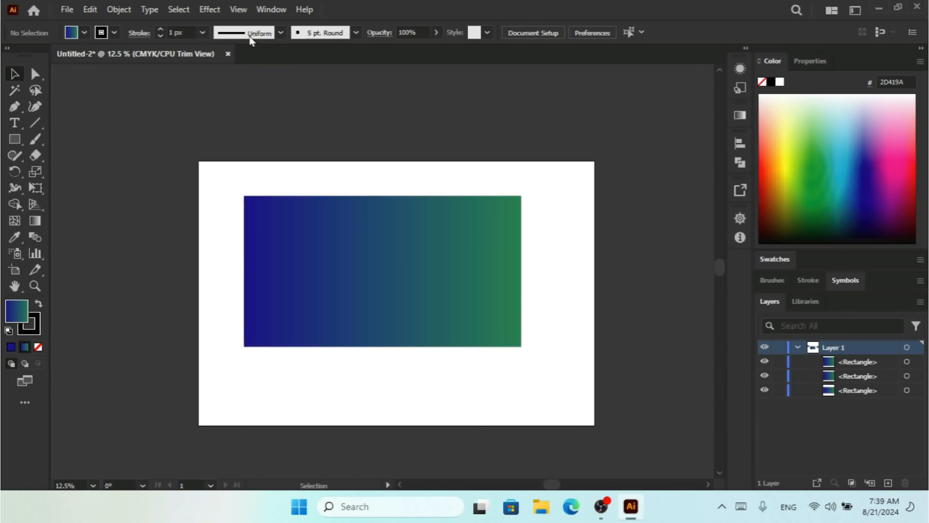
{"action": "left_click", "coordinate": [240, 9]}
{"action": "left_click", "coordinate": [289, 85]}
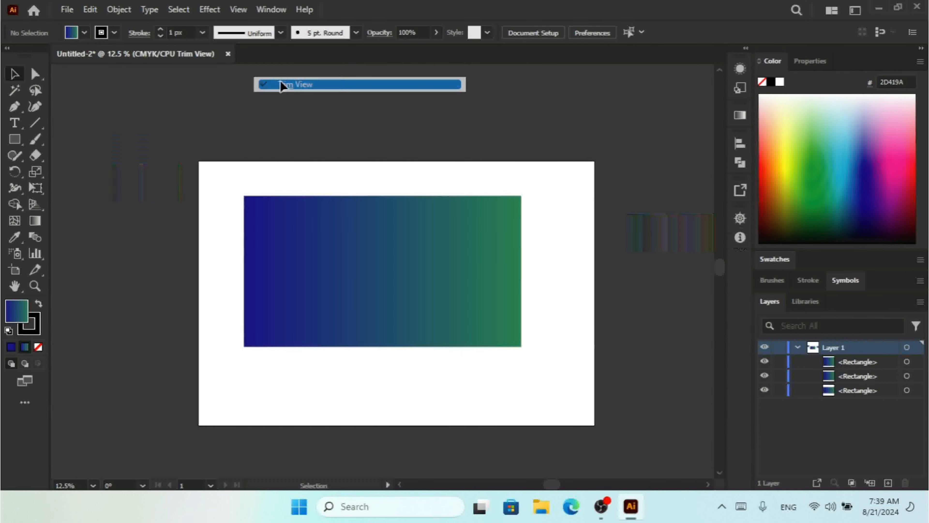
Step: Show the artboard in Presentation Mode, and return to the normal workspace
{"action": "left_click", "coordinate": [238, 10]}
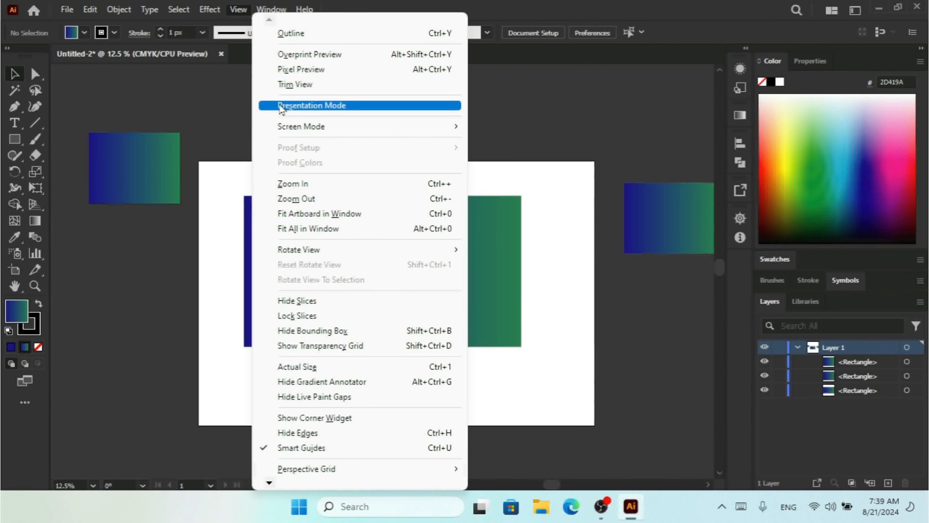
{"action": "left_click", "coordinate": [332, 108]}
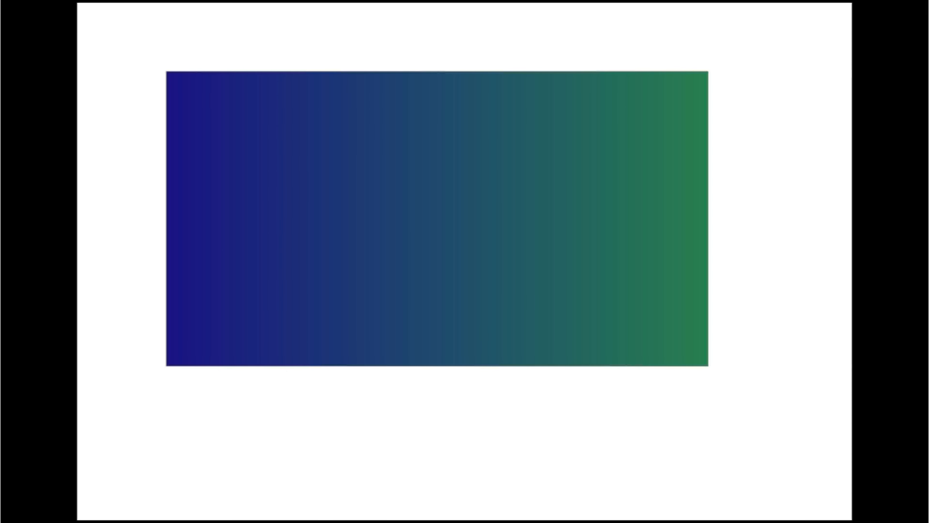
{"action": "key", "text": "Escape"}
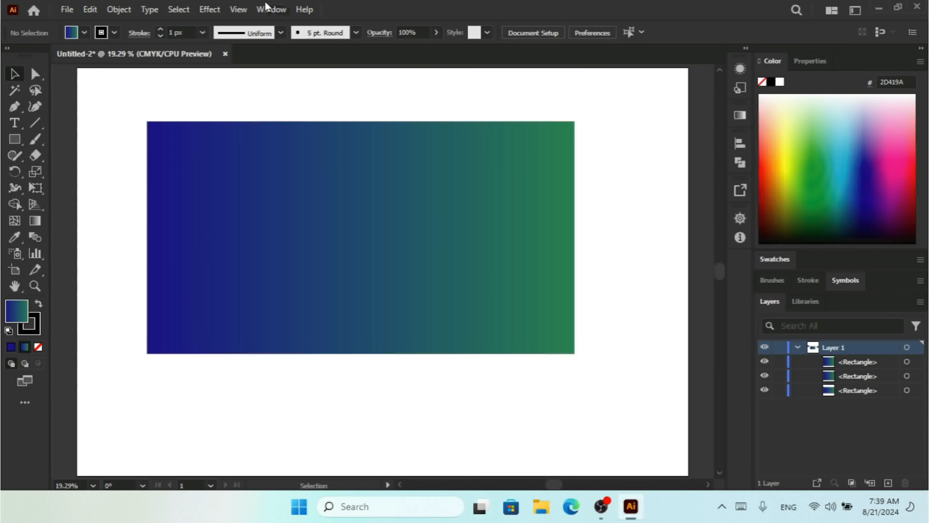
Step: Show the artwork in Full Screen with Menu Bar Mode, and return to Normal Screen Mode
{"action": "left_click", "coordinate": [237, 10]}
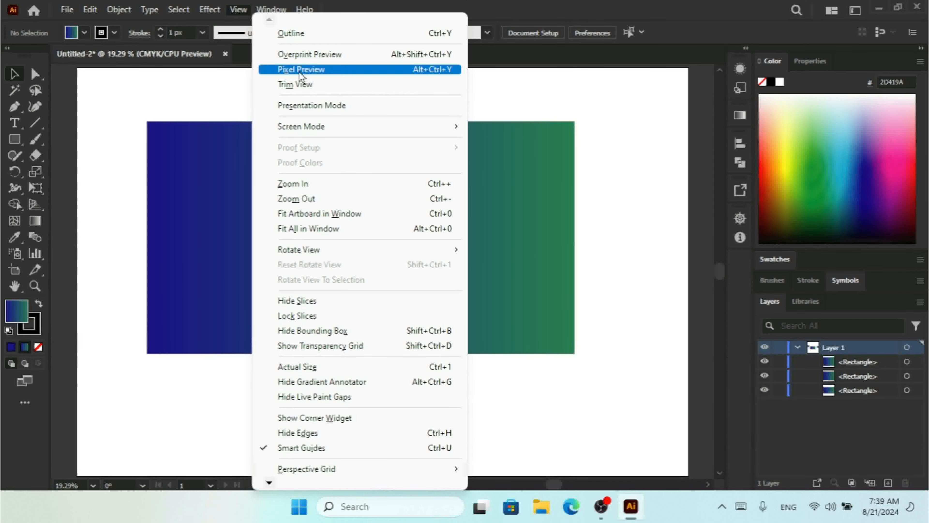
{"action": "mouse_move", "coordinate": [343, 134]}
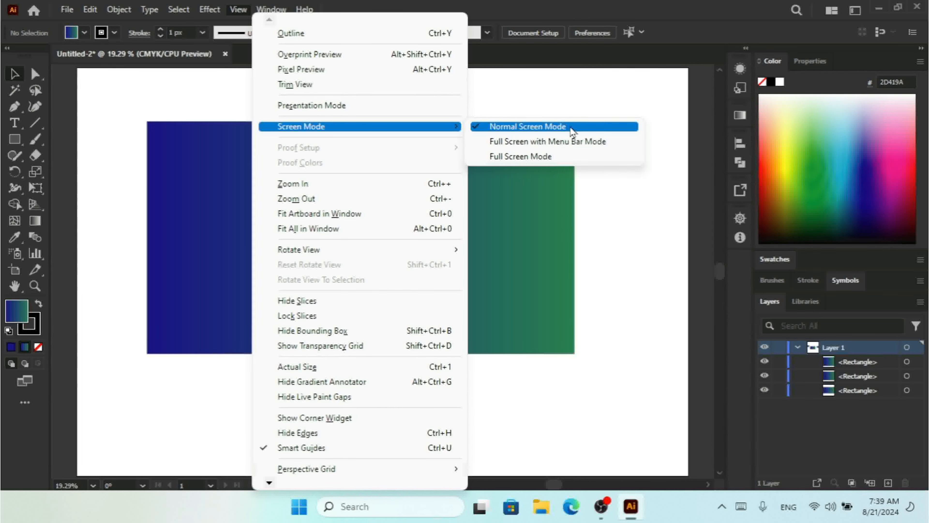
{"action": "left_click", "coordinate": [568, 143]}
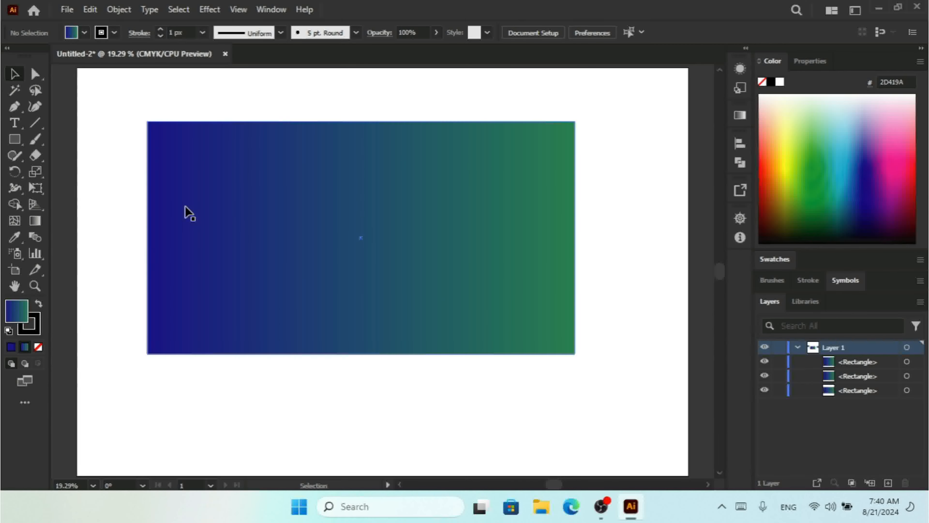
Step: Show the artwork in Full Screen Mode, and return to Normal Screen Mode
{"action": "left_click", "coordinate": [238, 9]}
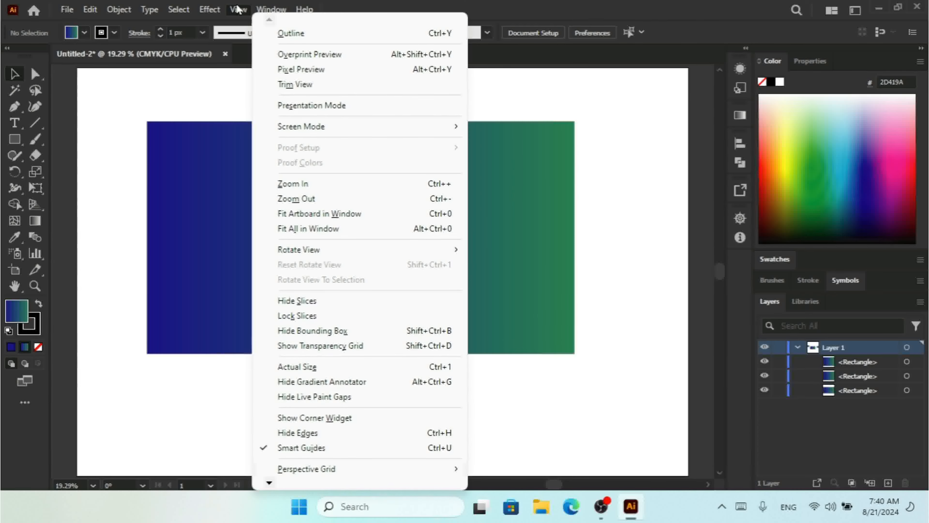
{"action": "mouse_move", "coordinate": [339, 128]}
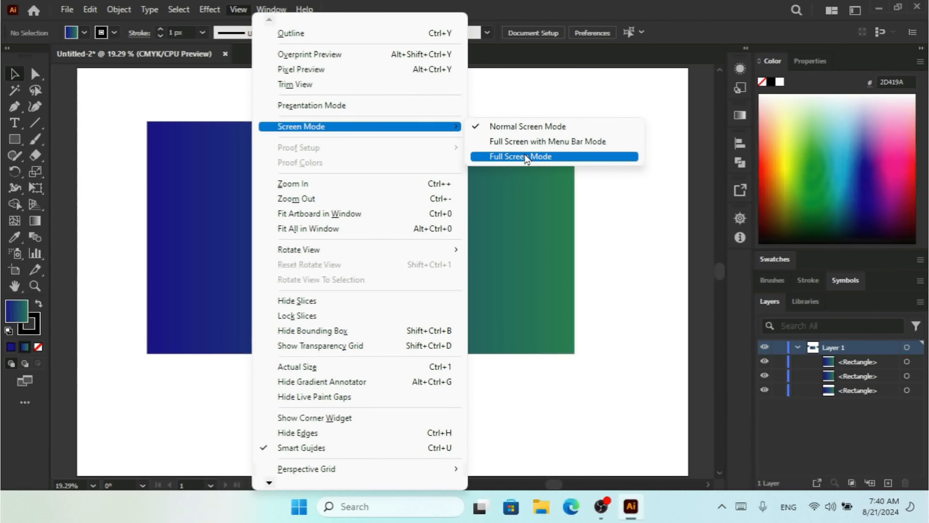
{"action": "left_click", "coordinate": [539, 157]}
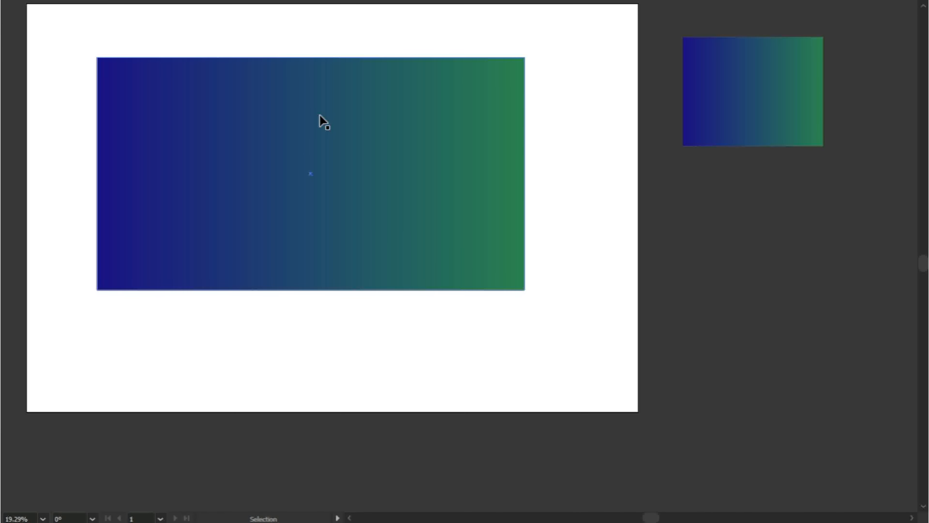
{"action": "key", "text": "f"}
Step: Change the Color Settings preset to Custom so that the colour management options are enabled
{"action": "left_click", "coordinate": [237, 9]}
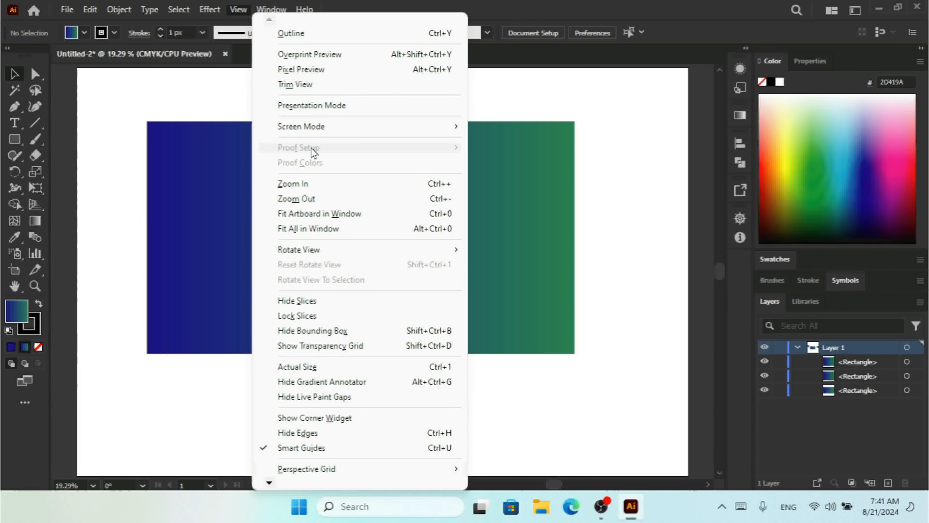
{"action": "mouse_move", "coordinate": [89, 13]}
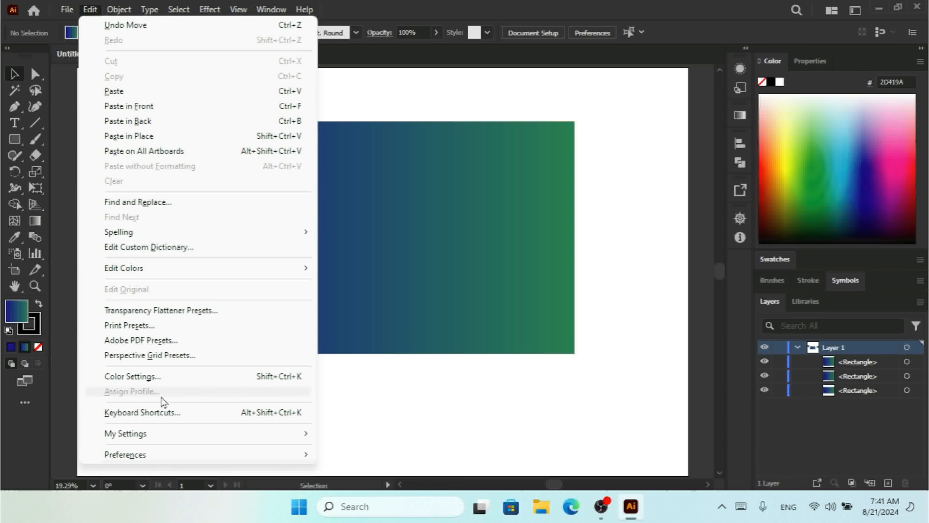
{"action": "left_click", "coordinate": [144, 381]}
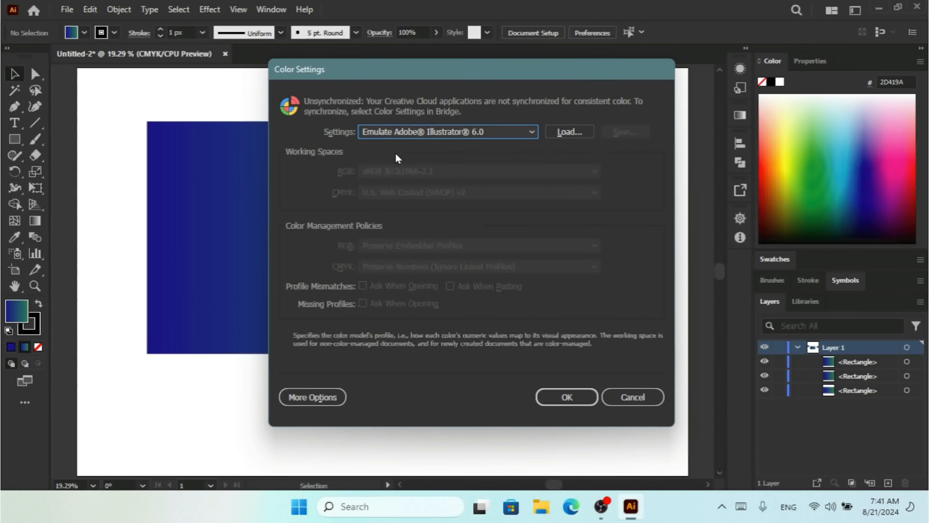
{"action": "left_click", "coordinate": [397, 135]}
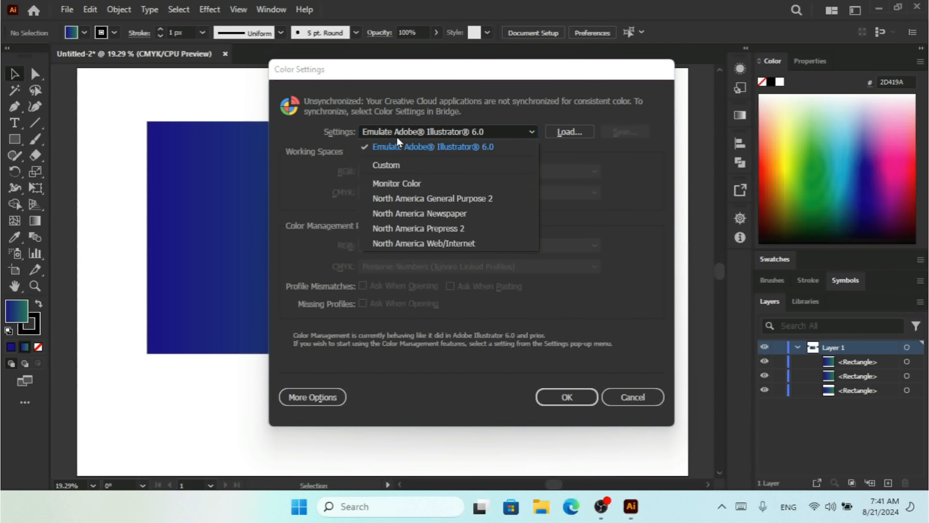
{"action": "left_click", "coordinate": [395, 169]}
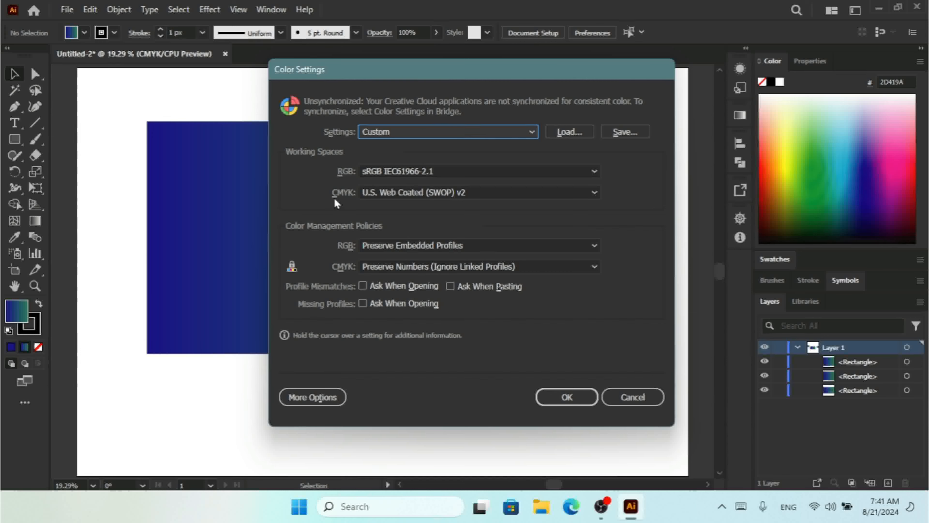
{"action": "left_click", "coordinate": [549, 396]}
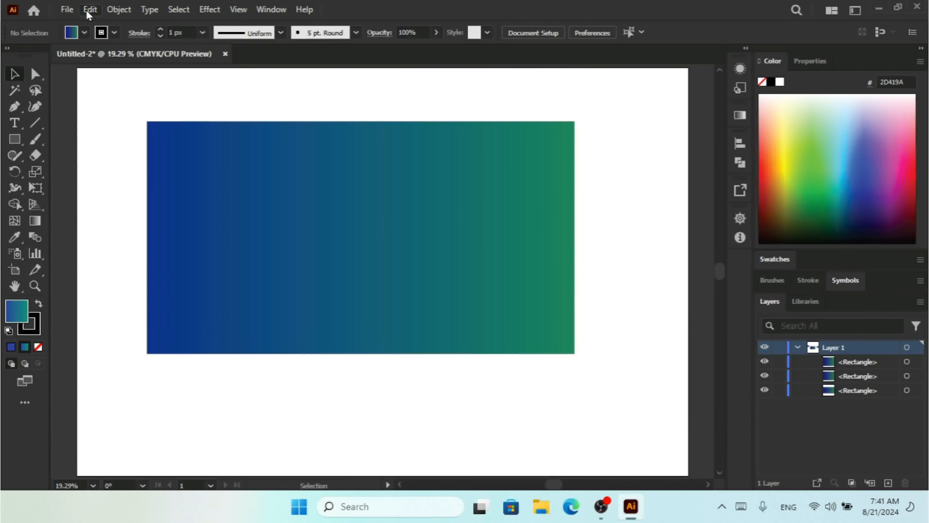
Step: Check the availability of Assign Profile and review the Proof Setup options for the document
{"action": "left_click", "coordinate": [88, 11]}
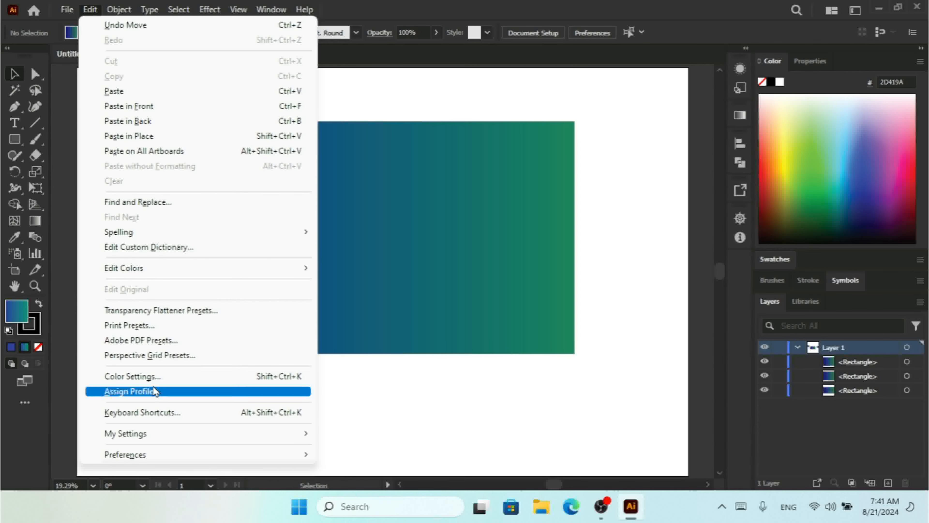
{"action": "key", "text": "Escape"}
{"action": "left_click", "coordinate": [238, 9]}
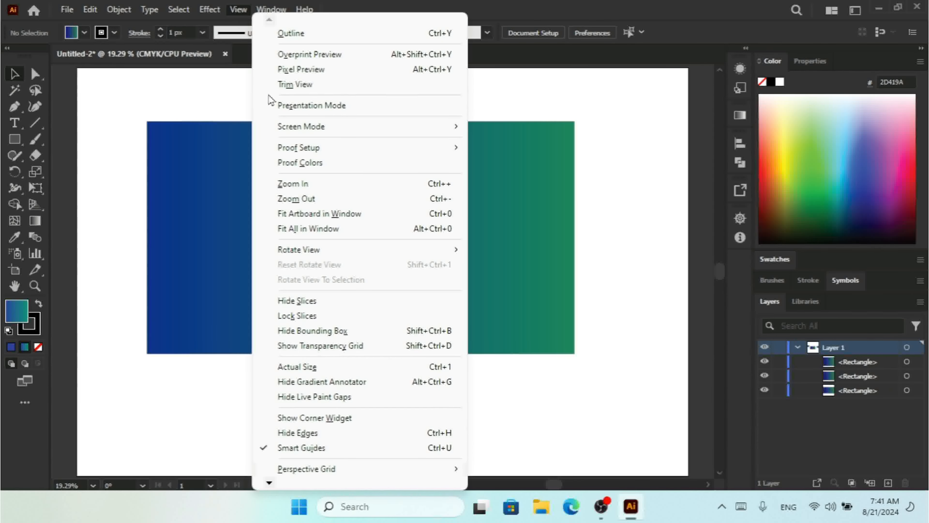
{"action": "mouse_move", "coordinate": [331, 148]}
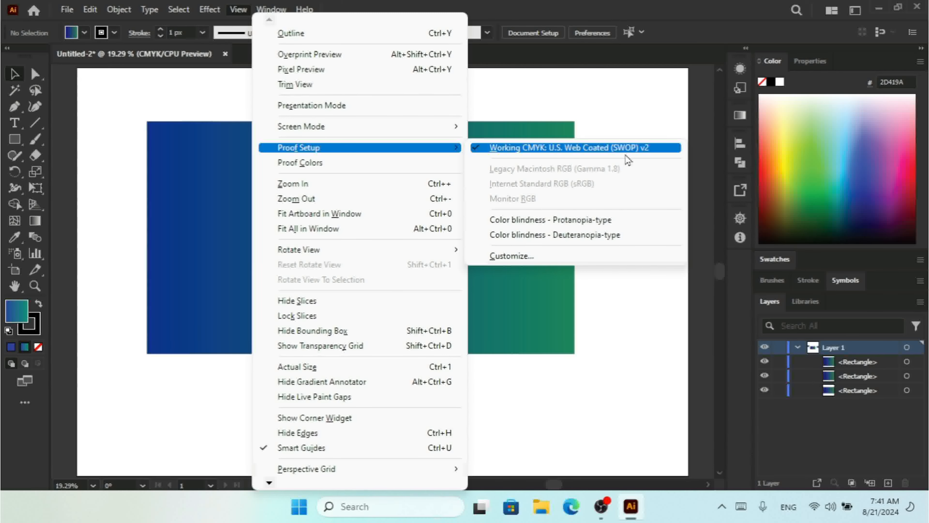
Step: Browse the colour profiles offered for assignment to the document, and cancel without assigning one
{"action": "left_click", "coordinate": [90, 10]}
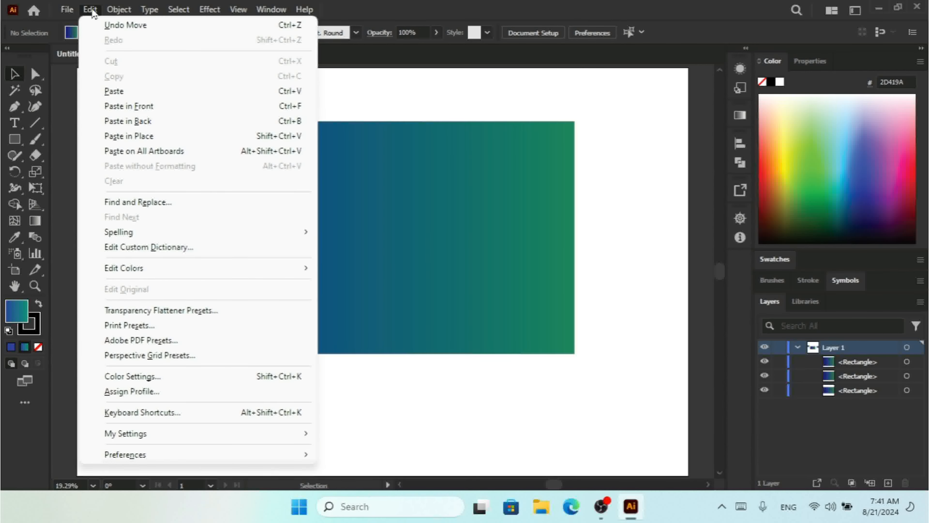
{"action": "left_click", "coordinate": [157, 391]}
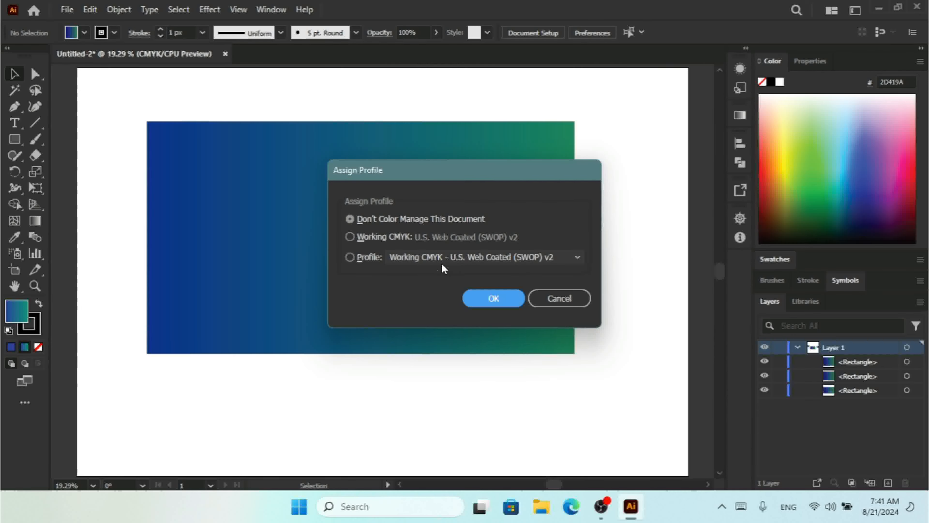
{"action": "left_click", "coordinate": [489, 257]}
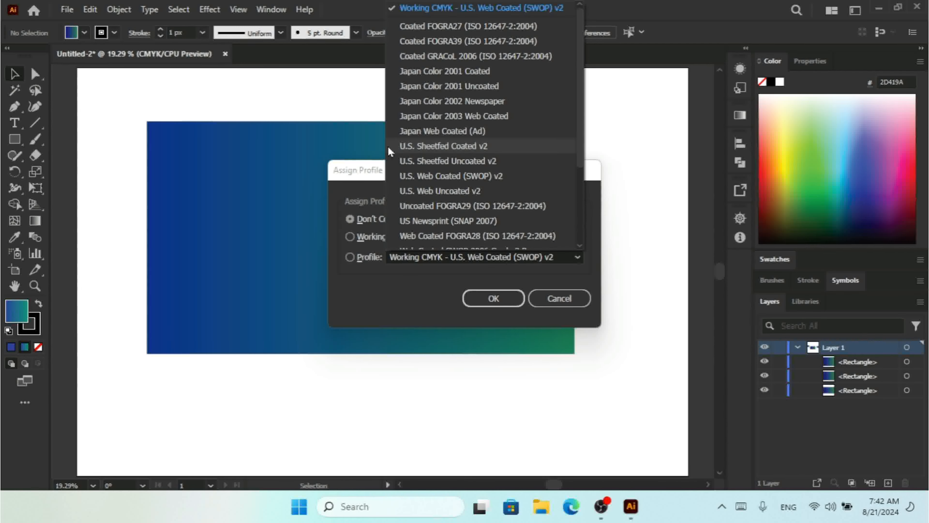
{"action": "left_click", "coordinate": [486, 268]}
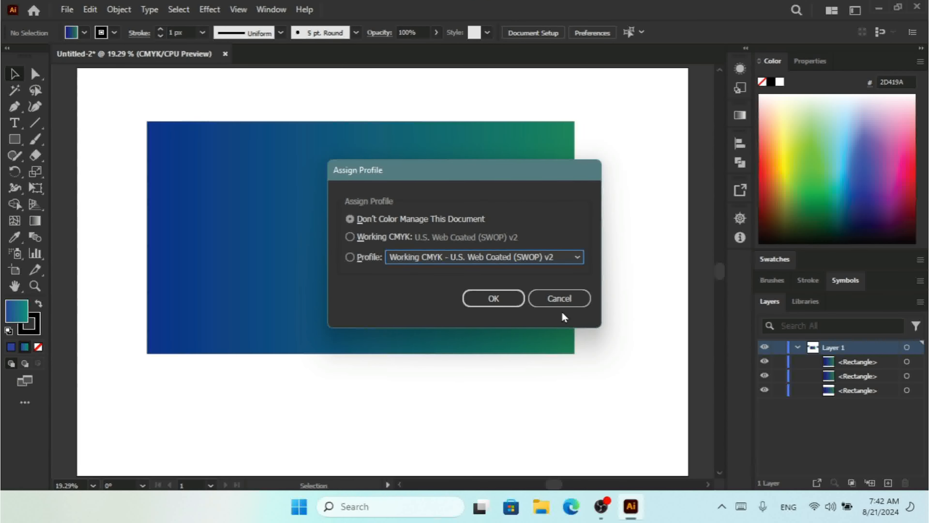
{"action": "left_click", "coordinate": [547, 295]}
Step: Toggle Proof Colors on and off to compare the gradient with its U.S. Web Coated (SWOP) v2 proof
{"action": "left_click", "coordinate": [218, 10]}
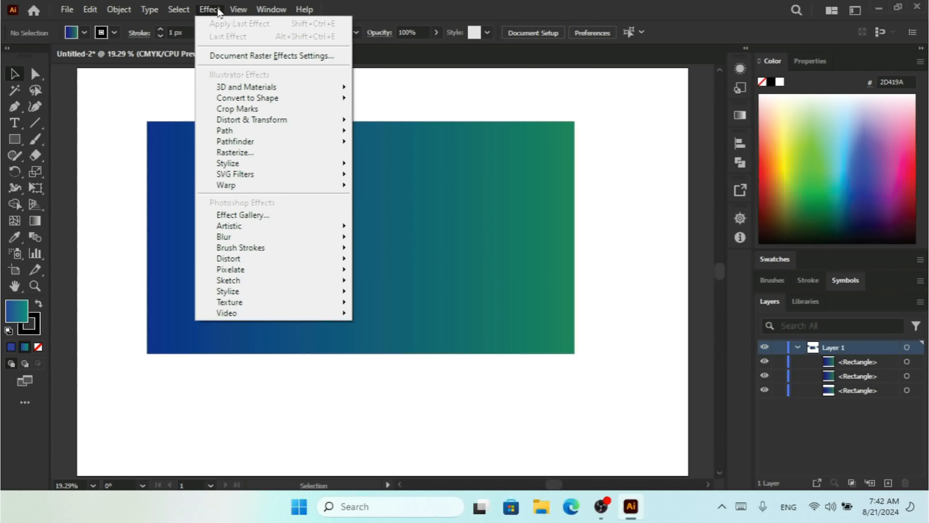
{"action": "mouse_move", "coordinate": [238, 9]}
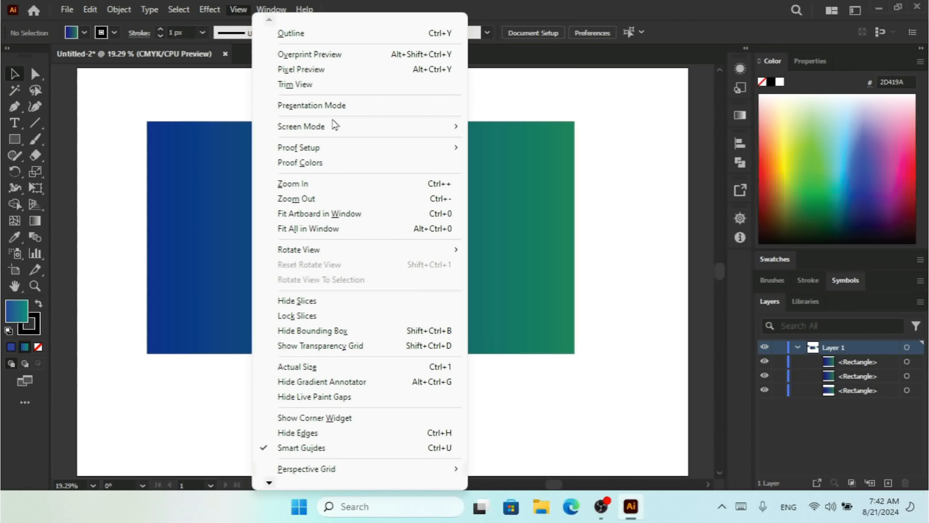
{"action": "left_click", "coordinate": [310, 169]}
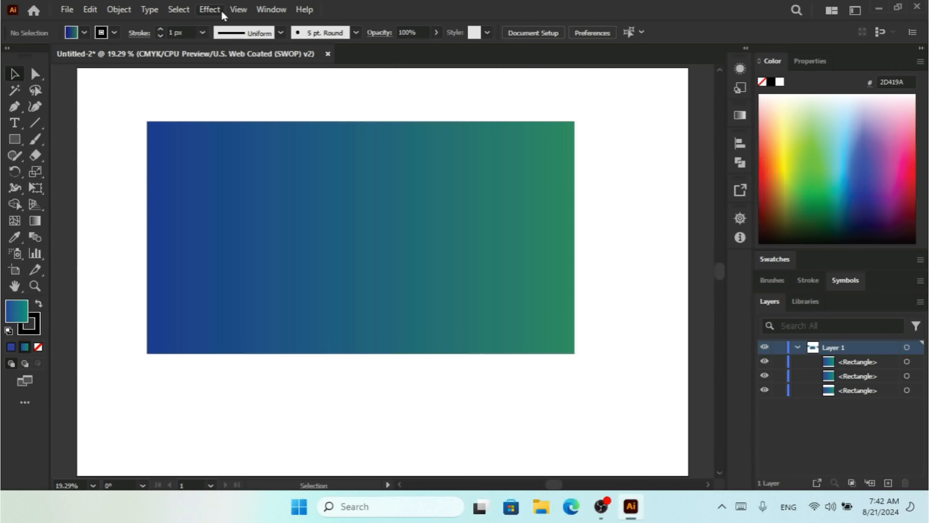
{"action": "left_click", "coordinate": [238, 9]}
{"action": "left_click", "coordinate": [294, 163]}
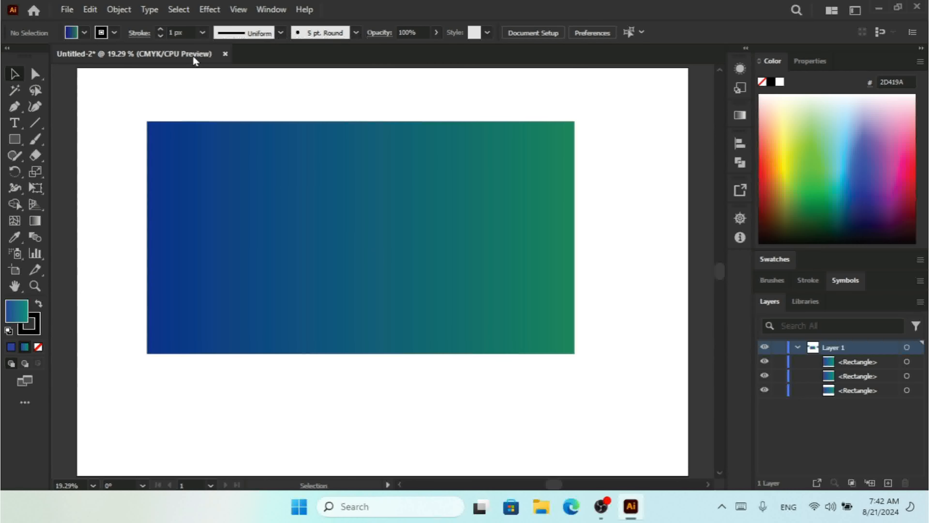
{"action": "left_click", "coordinate": [238, 9]}
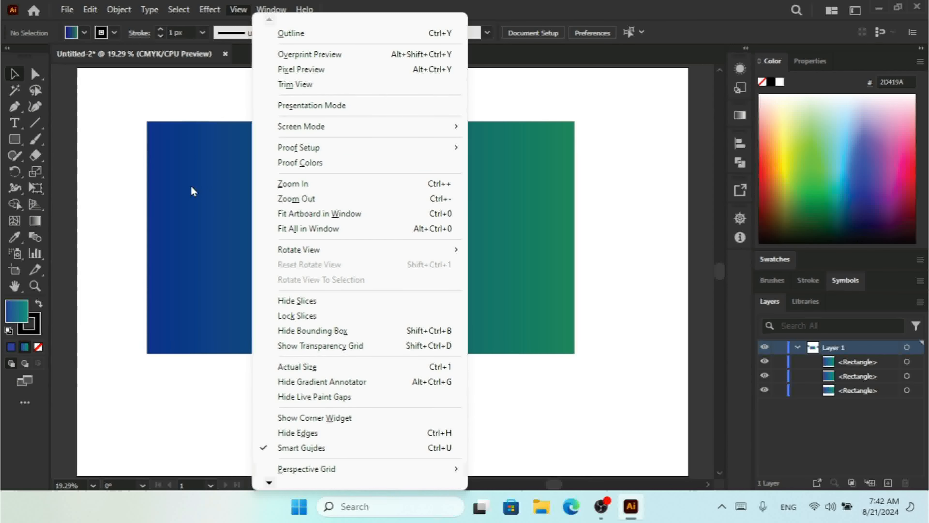
{"action": "left_click", "coordinate": [293, 163]}
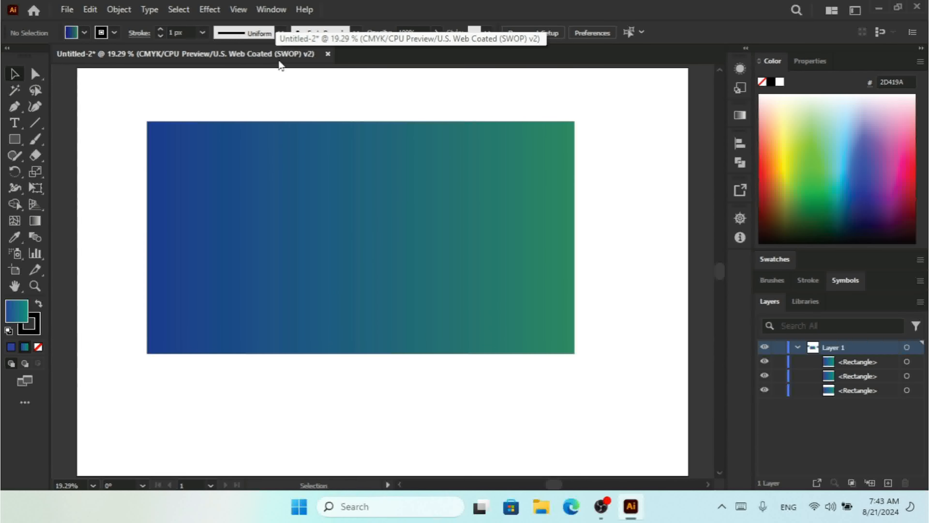
{"action": "left_click", "coordinate": [234, 10]}
{"action": "key", "text": "Escape"}
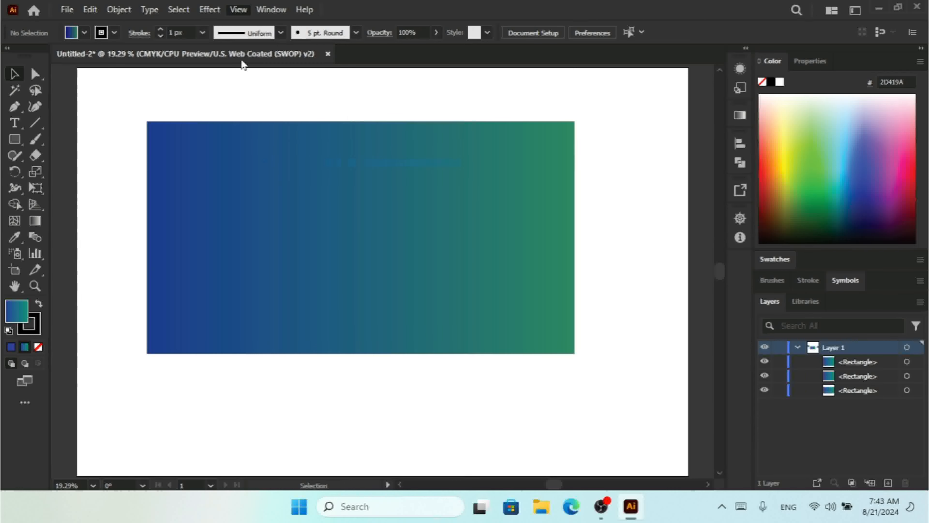
Step: View the artwork one zoom level closer and further out, and fit the artboard in the window
{"action": "left_click", "coordinate": [238, 10]}
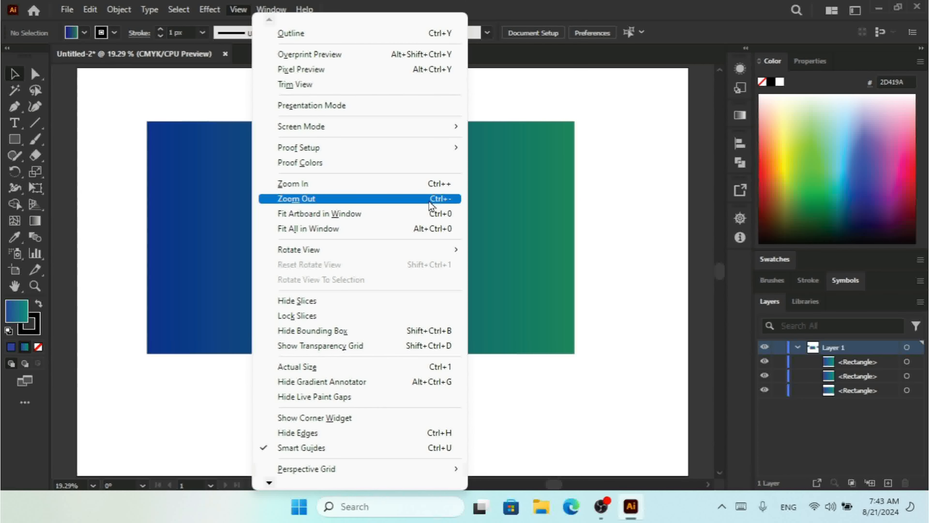
{"action": "left_click", "coordinate": [368, 185]}
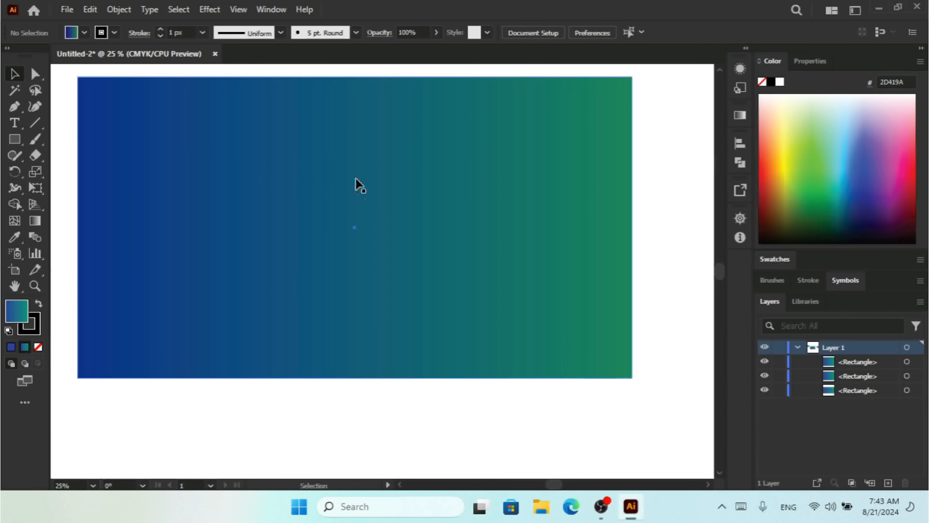
{"action": "left_click", "coordinate": [239, 10]}
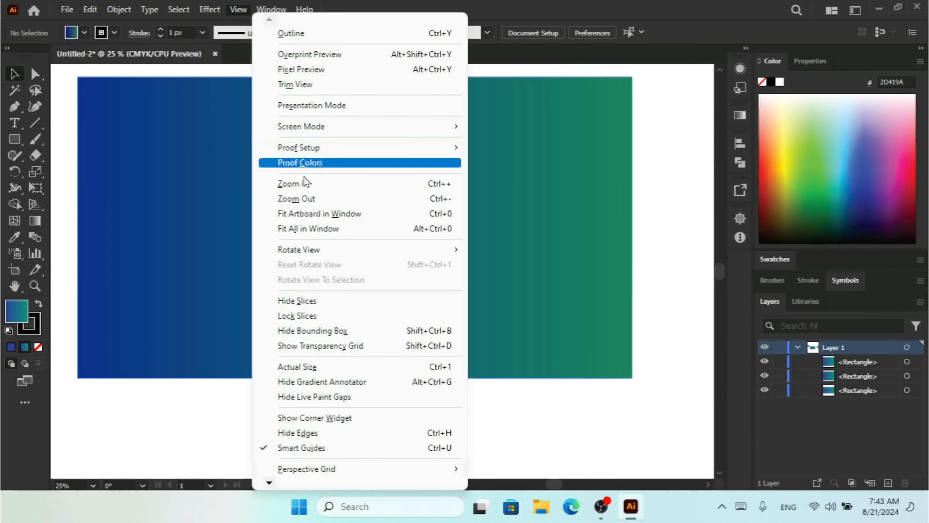
{"action": "left_click", "coordinate": [311, 199]}
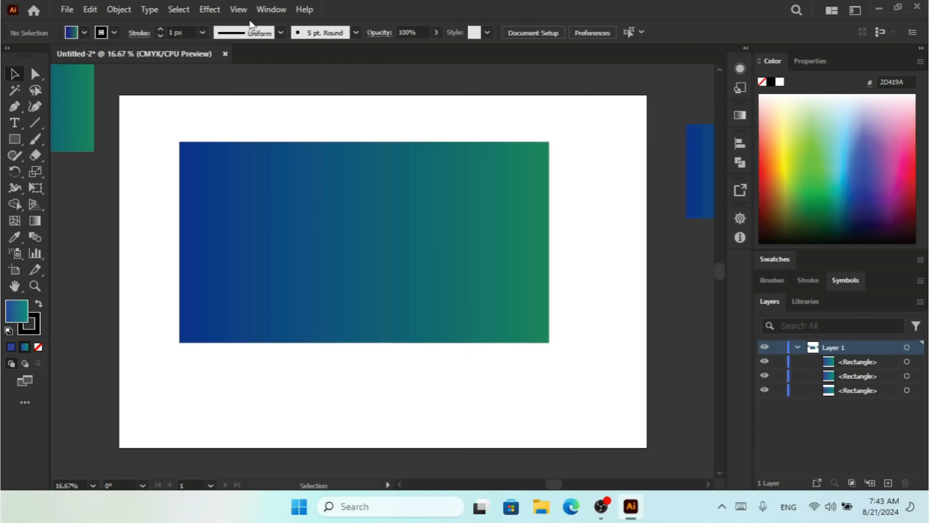
{"action": "left_click", "coordinate": [239, 10]}
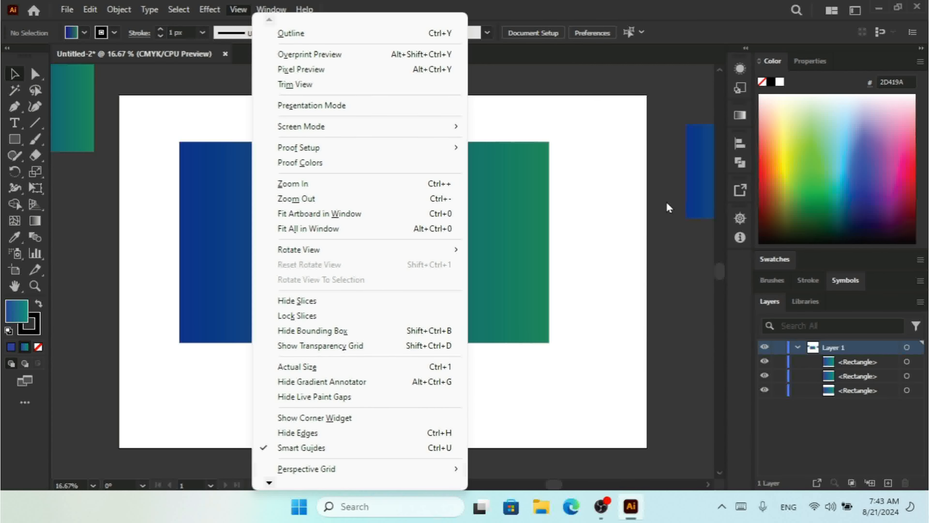
{"action": "left_click", "coordinate": [337, 213]}
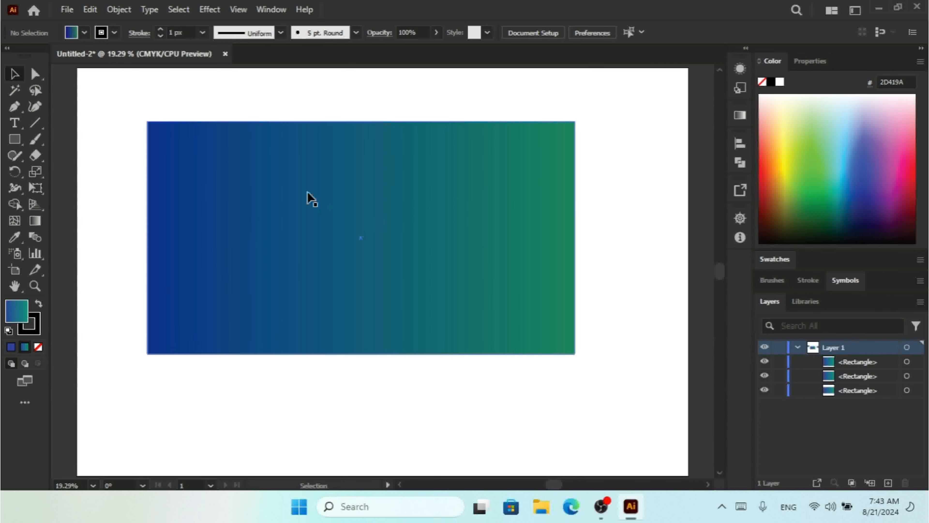
Step: Delete the small gradient rectangle outside the artboard, beyond its upper-left corner
{"action": "key", "text": "ctrl+minus"}
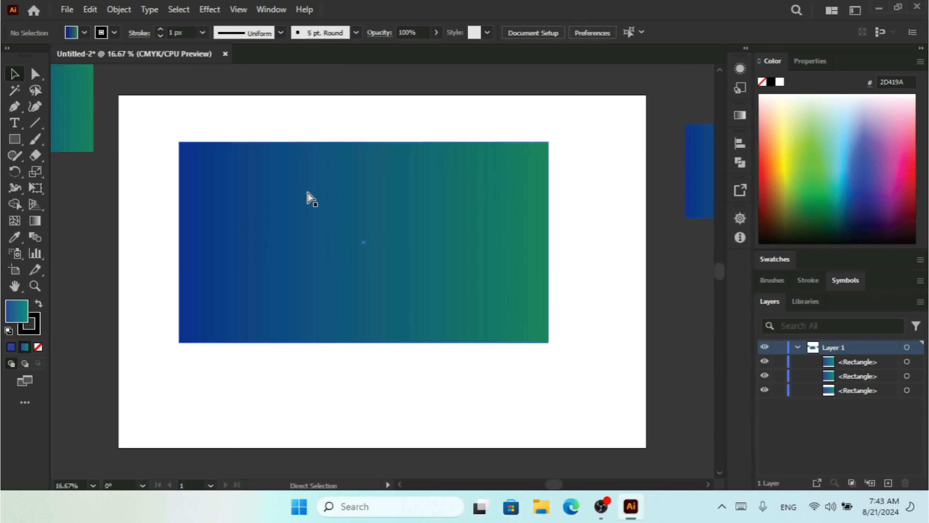
{"action": "left_click", "coordinate": [132, 144]}
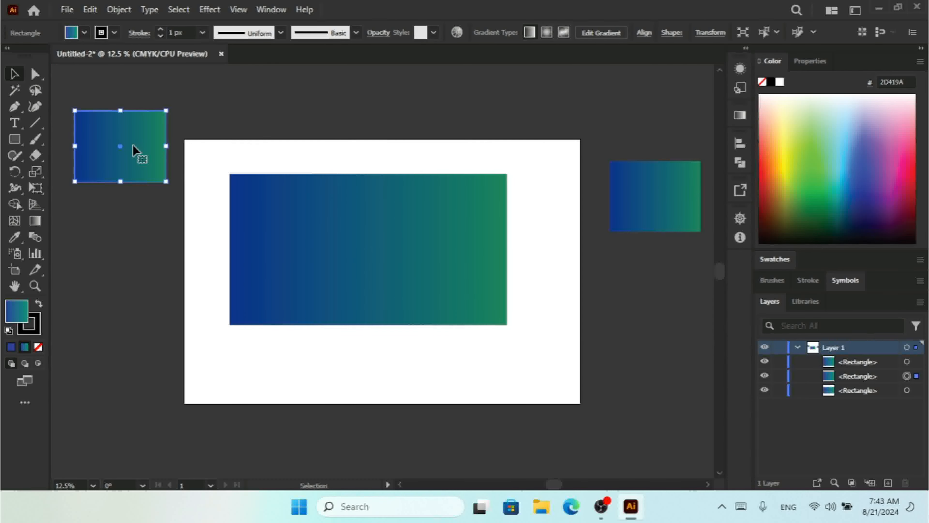
{"action": "key", "text": "Delete"}
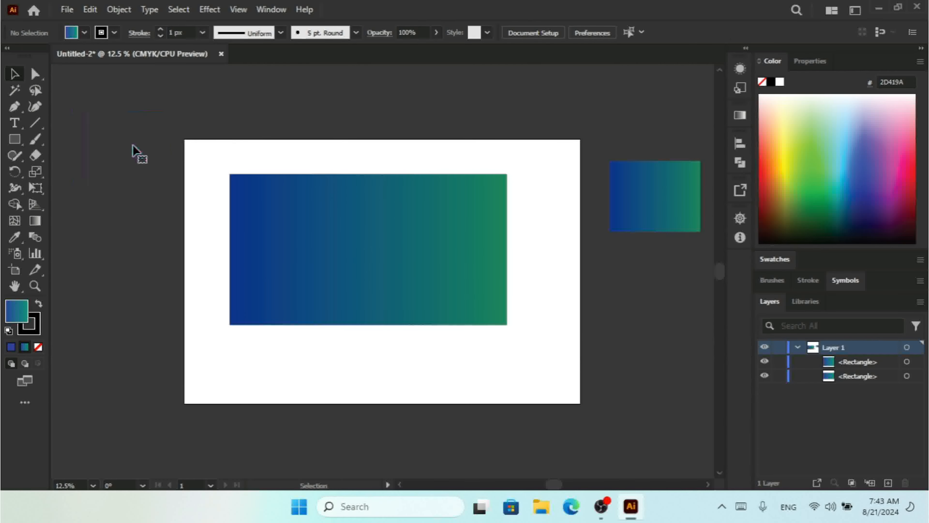
Step: Delete the small gradient rectangle outside the artboard, beyond its right edge
{"action": "left_click", "coordinate": [645, 200]}
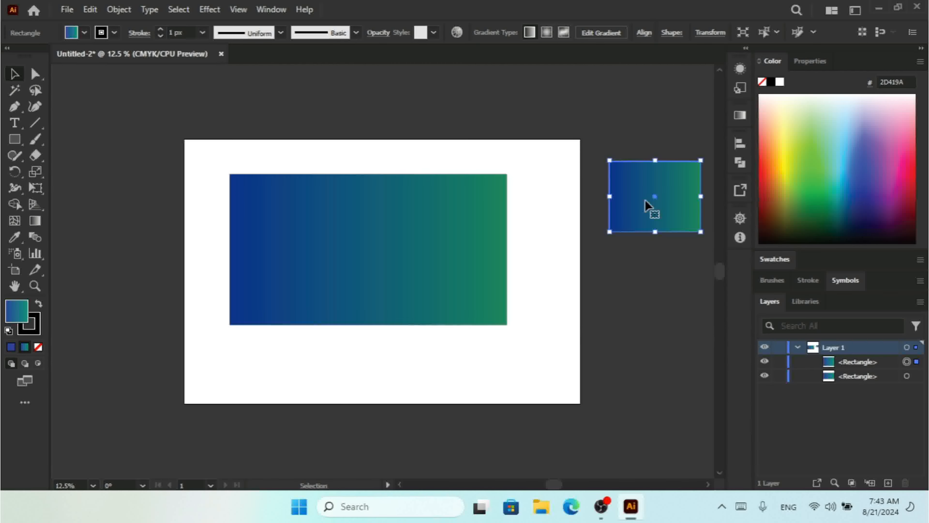
{"action": "key", "text": "Delete"}
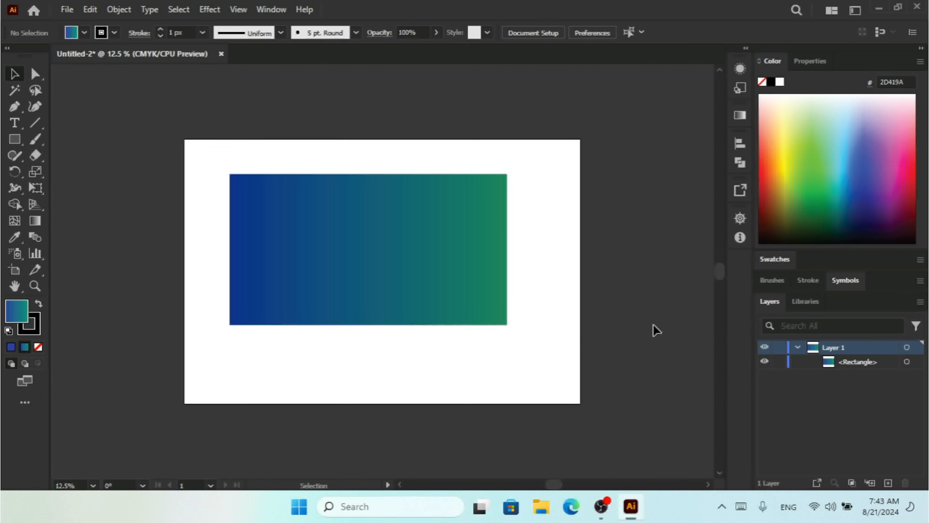
Step: Paste a copy of the artboard with its gradient rectangle beside the original, and fit all artboards in the window
{"action": "left_click", "coordinate": [708, 485]}
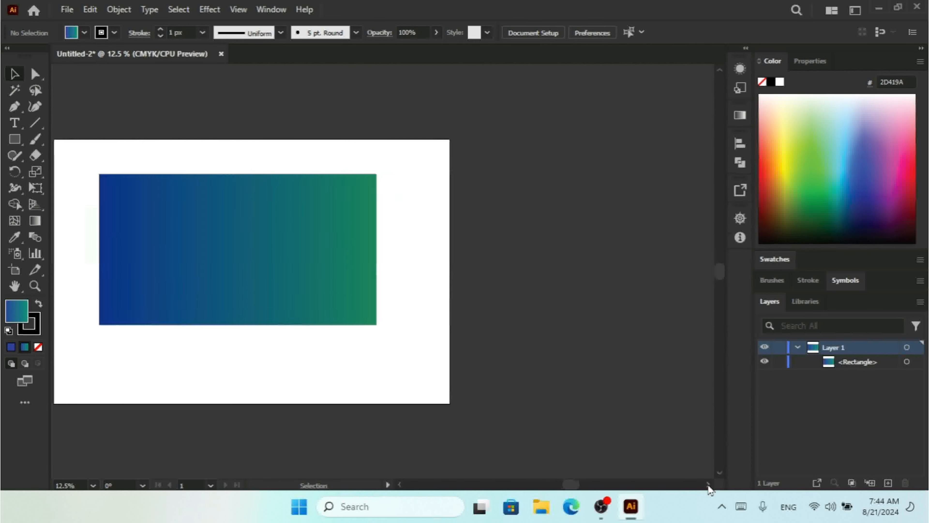
{"action": "left_click", "coordinate": [16, 271]}
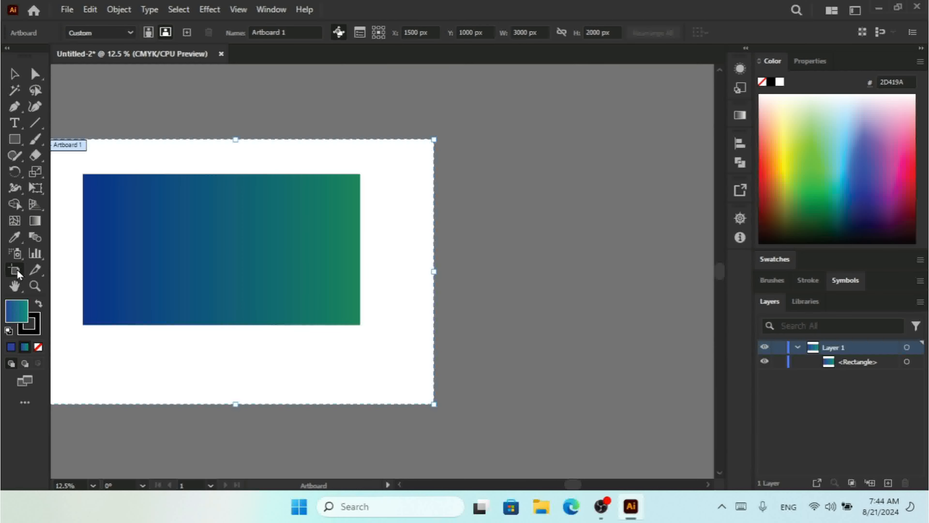
{"action": "key", "text": "ctrl+v"}
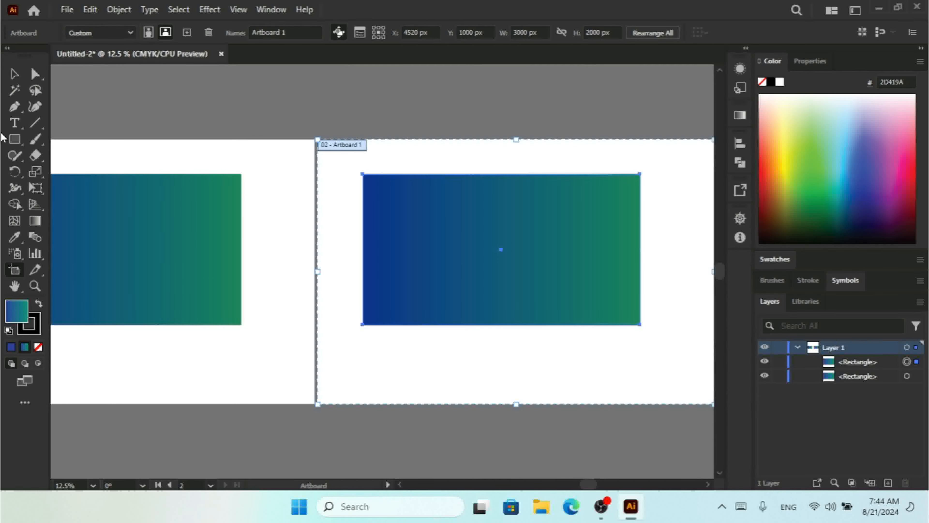
{"action": "left_click", "coordinate": [14, 74]}
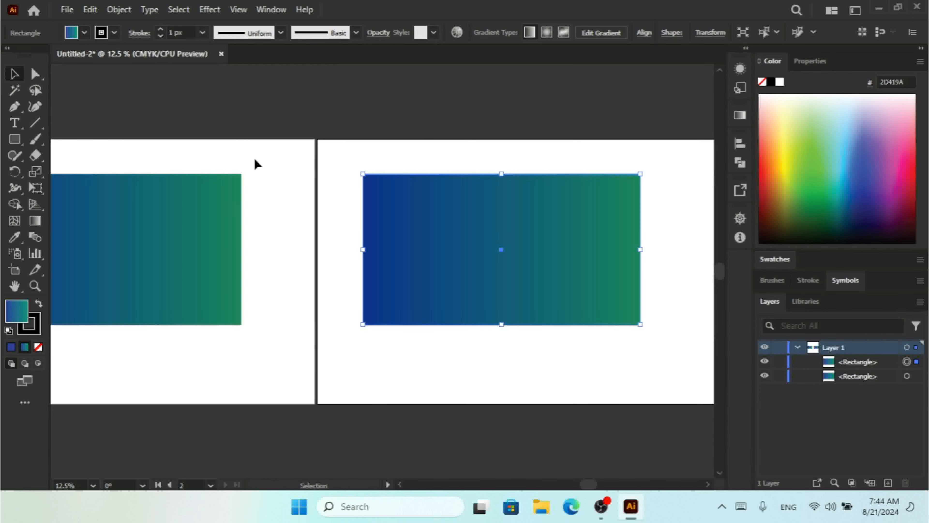
{"action": "left_click", "coordinate": [238, 10]}
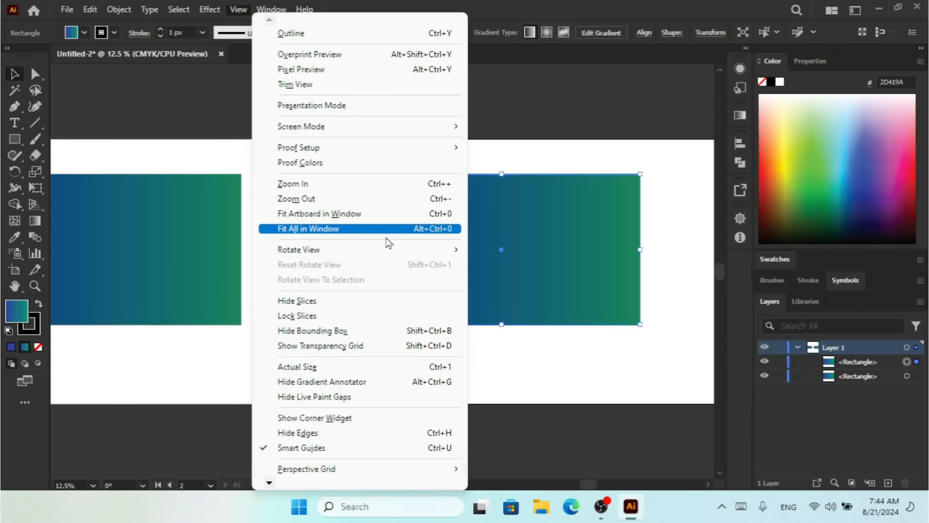
{"action": "left_click", "coordinate": [434, 232]}
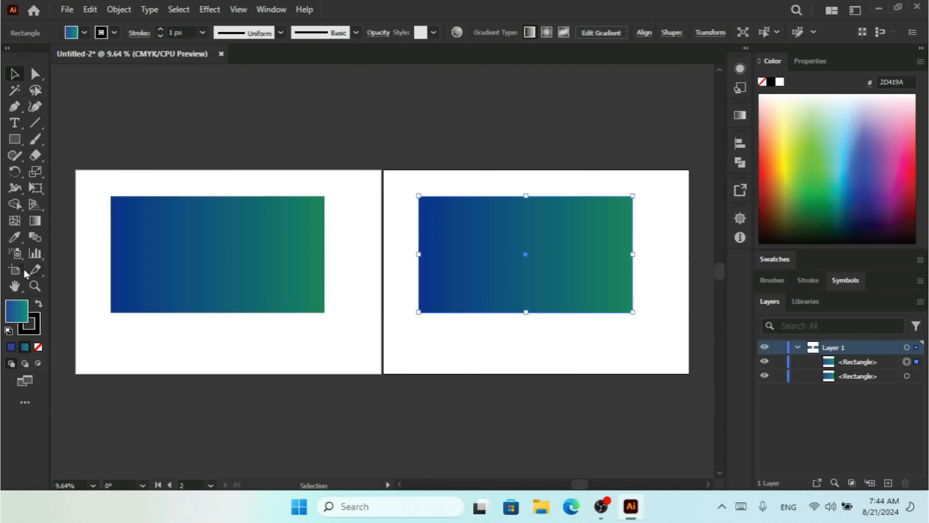
Step: Delete the duplicated artboard beside the original
{"action": "left_click", "coordinate": [17, 272]}
{"action": "key", "text": "Delete"}
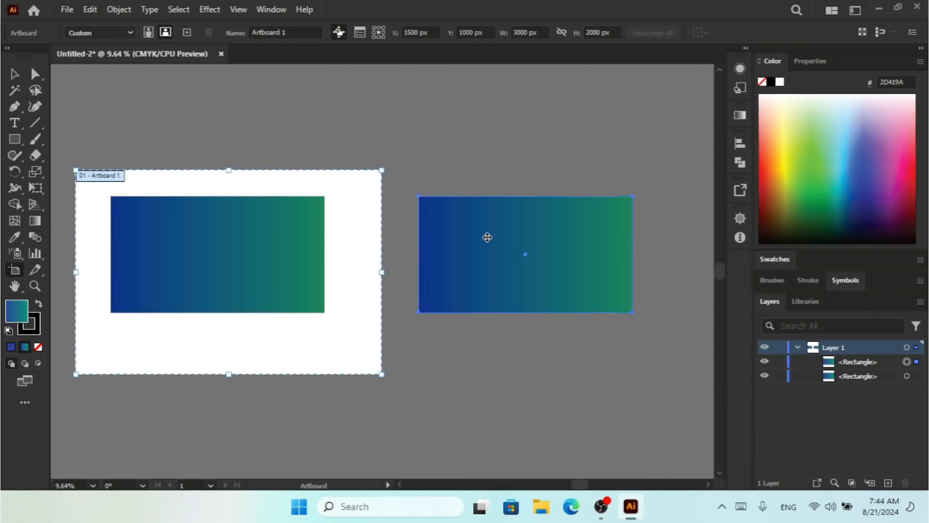
{"action": "left_click", "coordinate": [488, 238]}
{"action": "key", "text": "Delete"}
{"action": "left_click", "coordinate": [488, 238]}
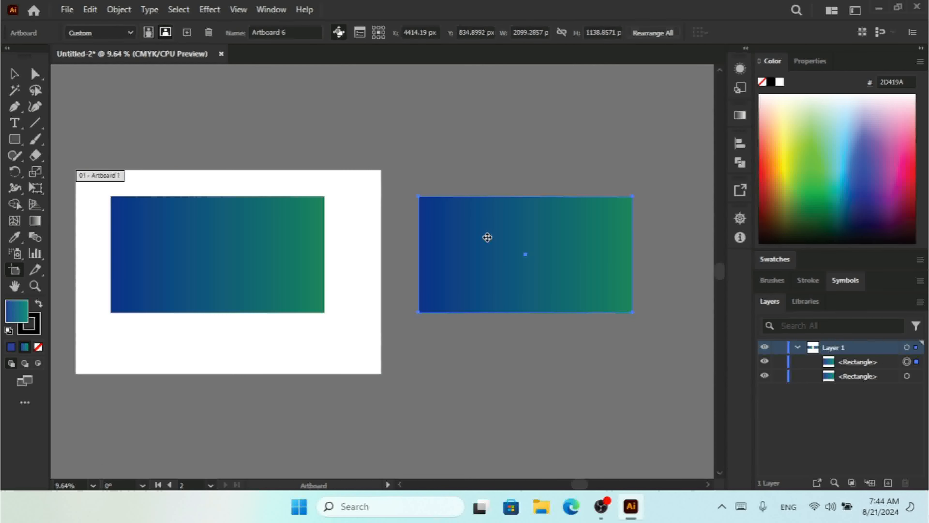
{"action": "key", "text": "Delete"}
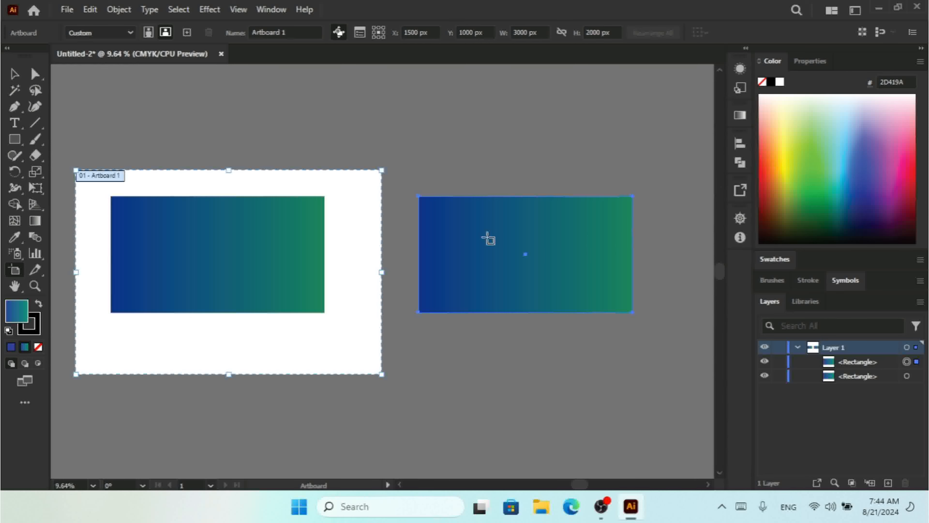
Step: Delete the copied gradient rectangle left outside the remaining artboard
{"action": "left_click", "coordinate": [15, 76]}
{"action": "key", "text": "Delete"}
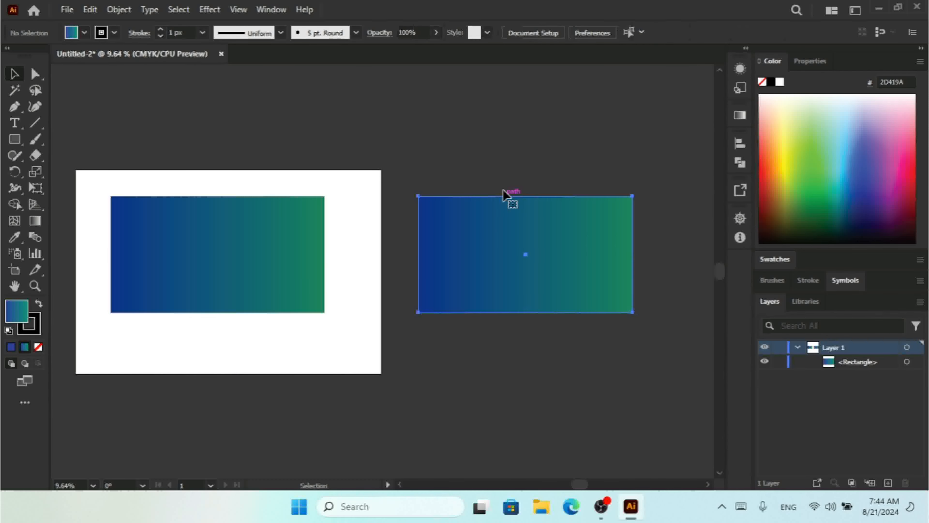
Step: Select the gradient rectangle on the artboard and magnify the view to 25%
{"action": "left_click", "coordinate": [289, 271]}
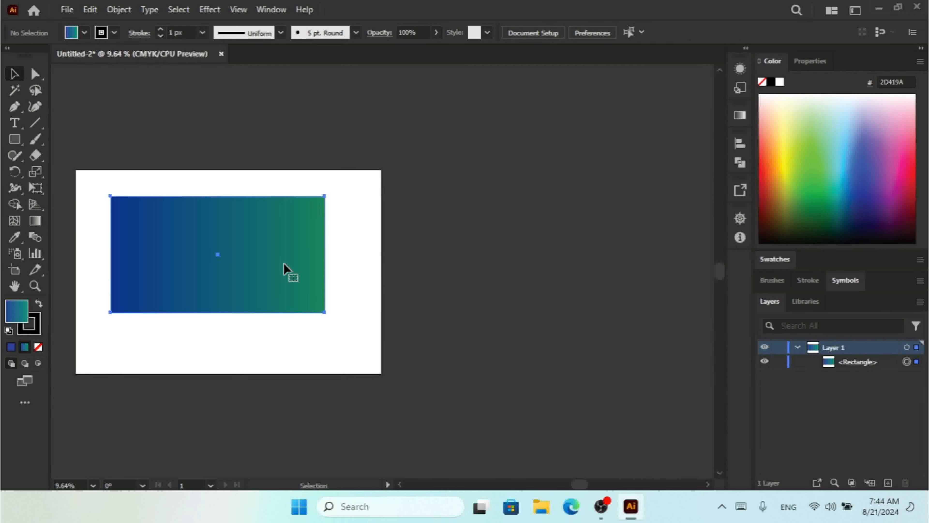
{"action": "key", "text": "ctrl+equal"}
{"action": "key", "text": "ctrl+equal"}
{"action": "key", "text": "ctrl+equal"}
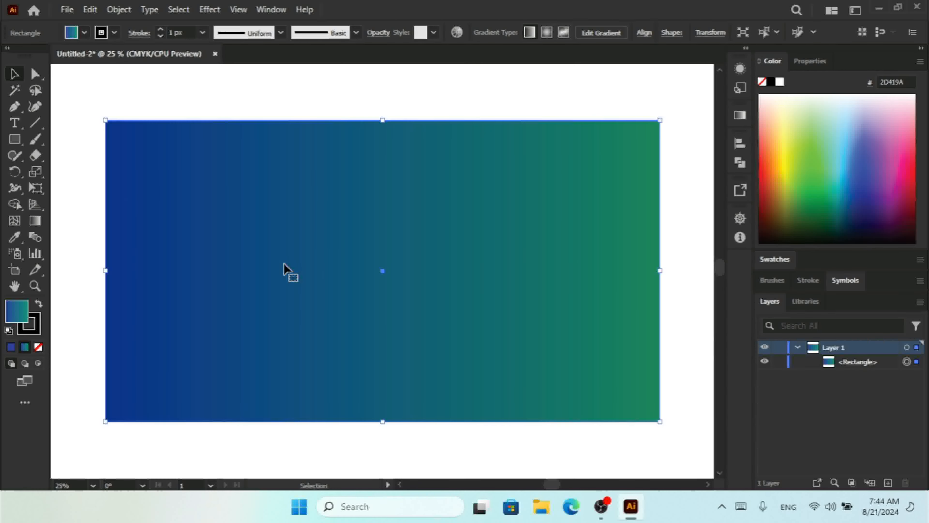
Step: Look through the available Rotate View angles and the preset zoom levels without choosing any
{"action": "left_click", "coordinate": [239, 9]}
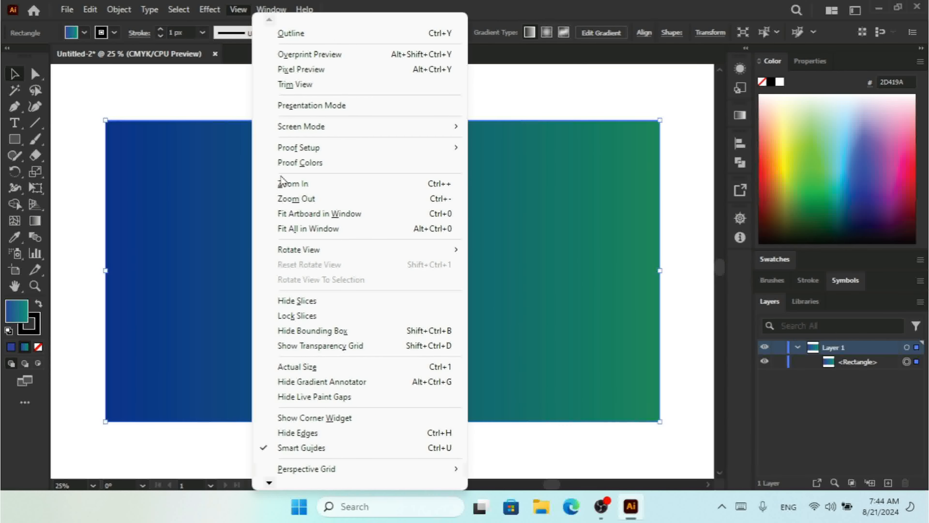
{"action": "mouse_move", "coordinate": [332, 251]}
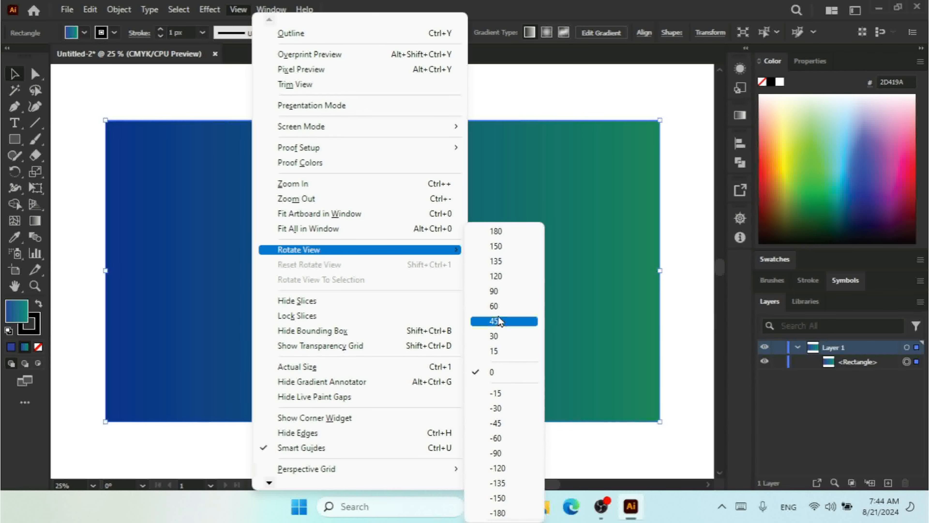
{"action": "left_click", "coordinate": [76, 430]}
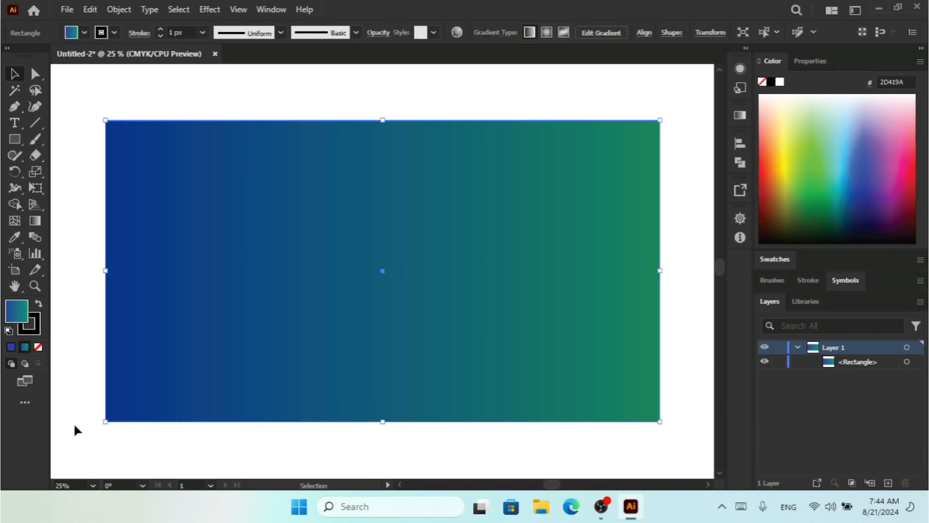
{"action": "left_click", "coordinate": [74, 430]}
{"action": "left_click", "coordinate": [93, 486]}
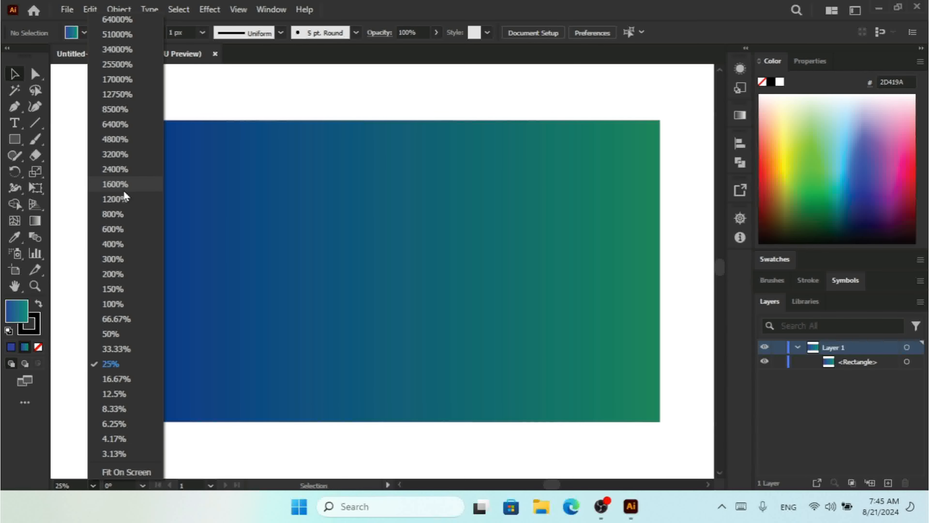
{"action": "left_click", "coordinate": [189, 452]}
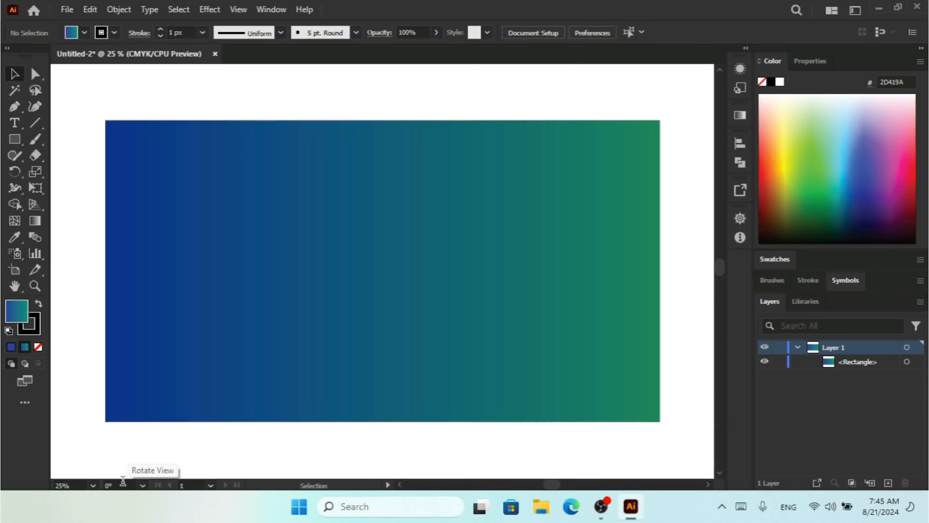
{"action": "left_click", "coordinate": [92, 487]}
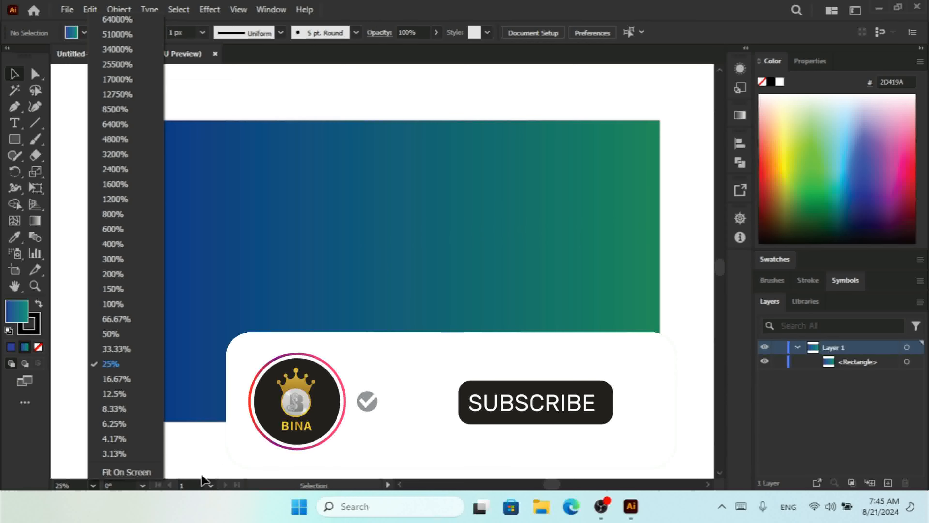
Step: Rotate the canvas view to 90°, and reset the view rotation
{"action": "left_click", "coordinate": [143, 486]}
{"action": "left_click", "coordinate": [143, 486]}
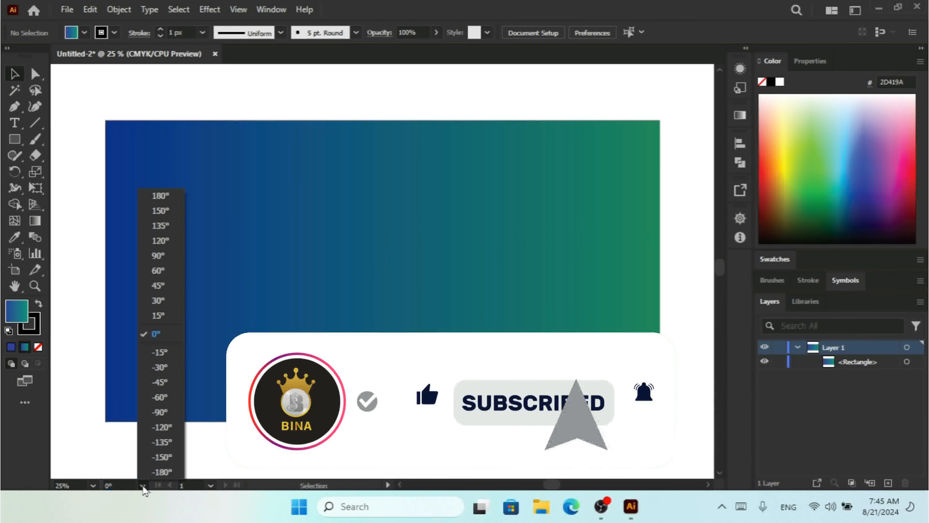
{"action": "left_click", "coordinate": [164, 255]}
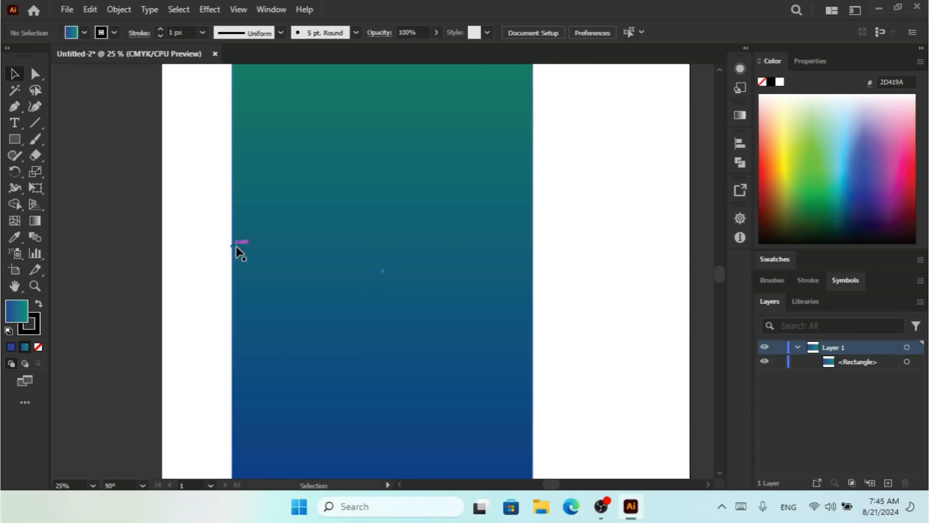
{"action": "left_click", "coordinate": [231, 11]}
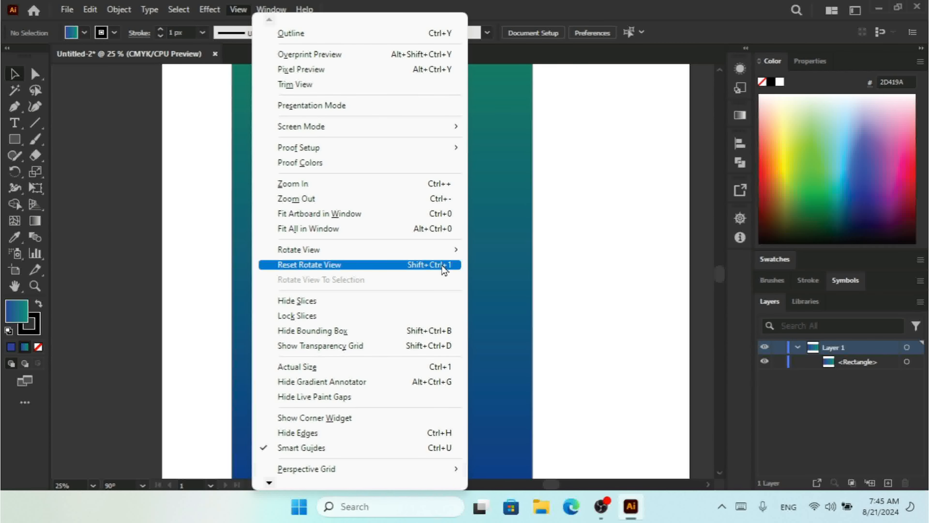
{"action": "left_click", "coordinate": [298, 270]}
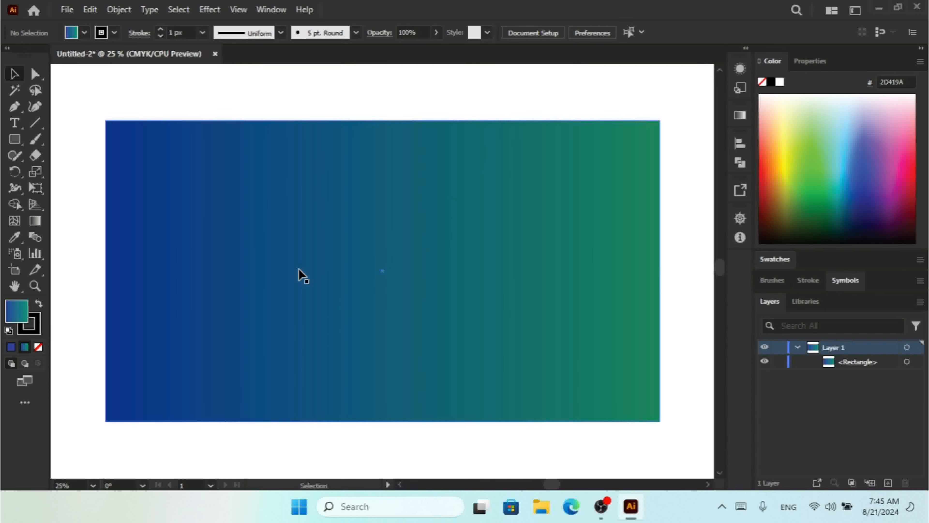
Step: With the gradient rectangle selected, rotate the view to -30° and apply Rotate View To Selection to align it with the rectangle
{"action": "left_click", "coordinate": [278, 211]}
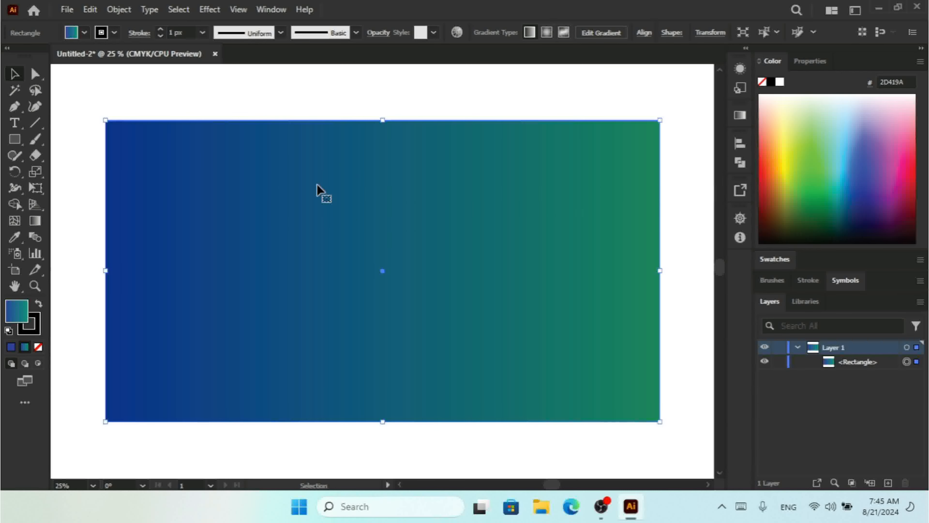
{"action": "left_click", "coordinate": [143, 485]}
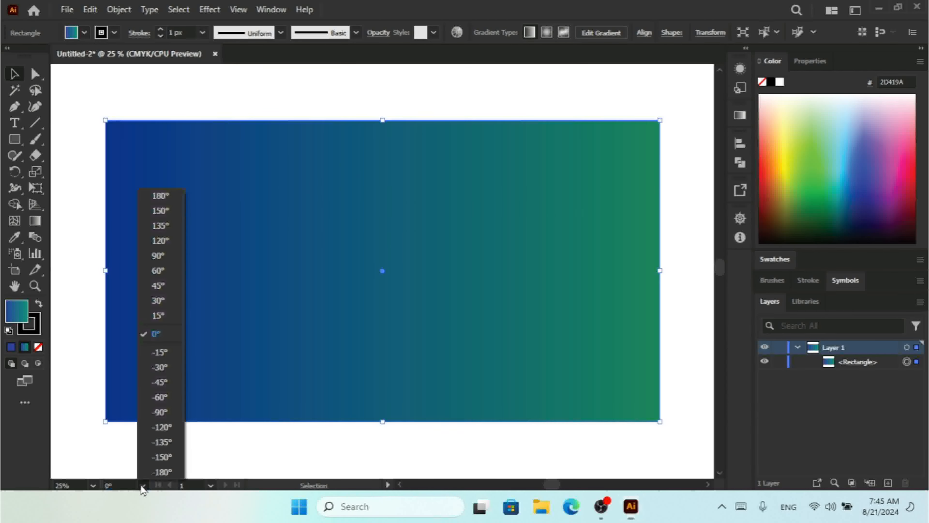
{"action": "left_click", "coordinate": [161, 368]}
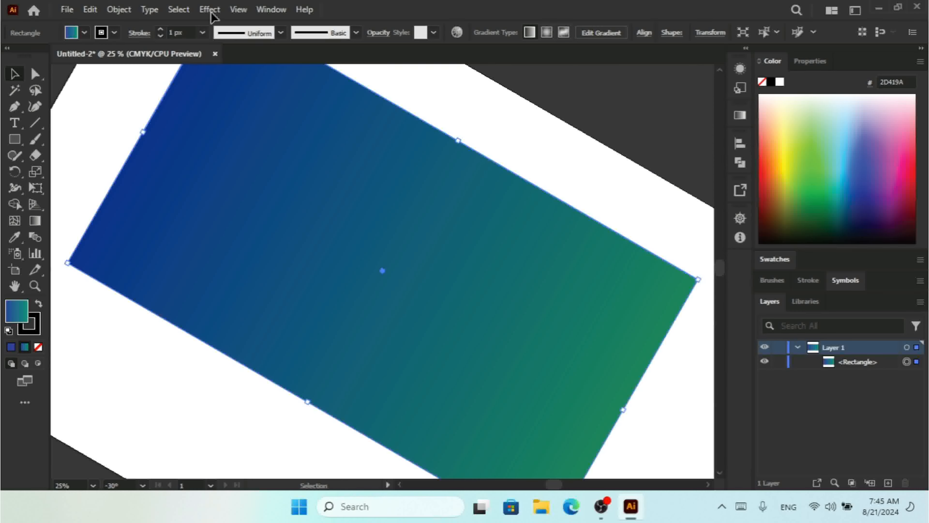
{"action": "left_click", "coordinate": [238, 9]}
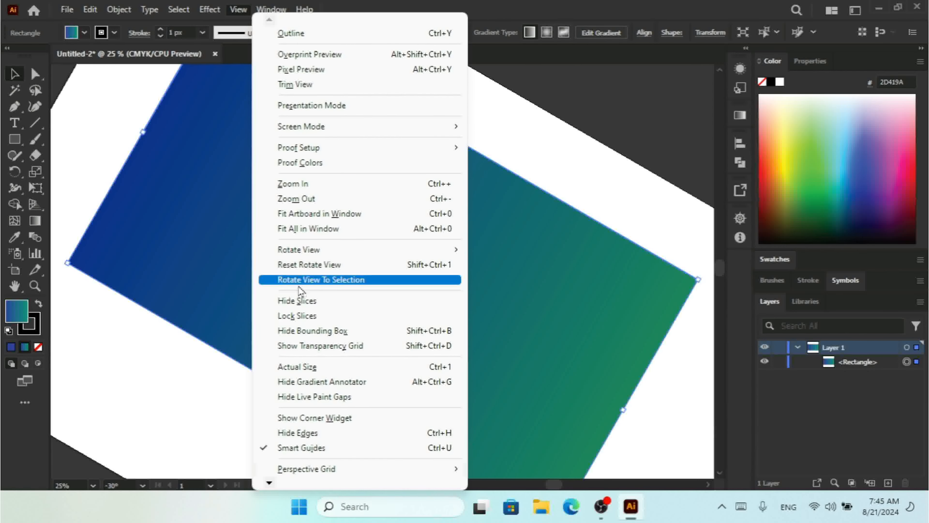
{"action": "left_click", "coordinate": [315, 284]}
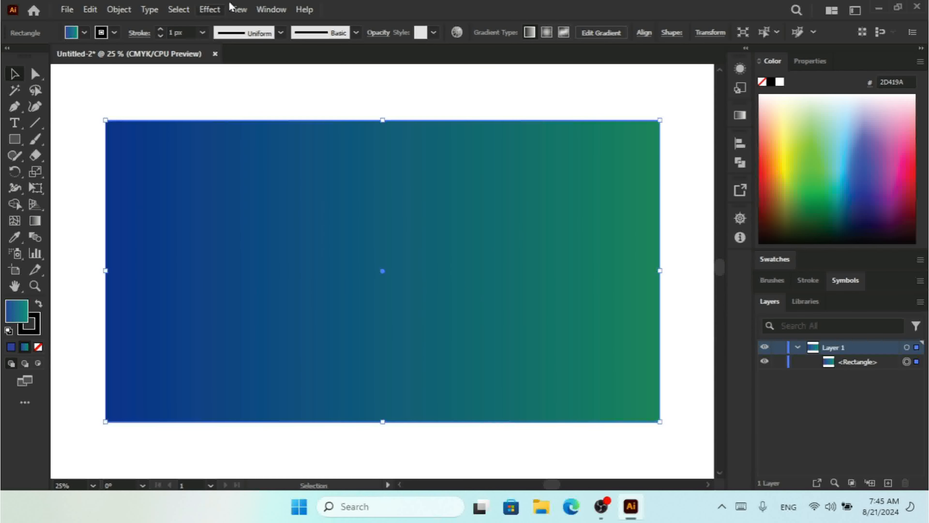
Step: Delete the gradient rectangle from the artboard
{"action": "left_click", "coordinate": [238, 9]}
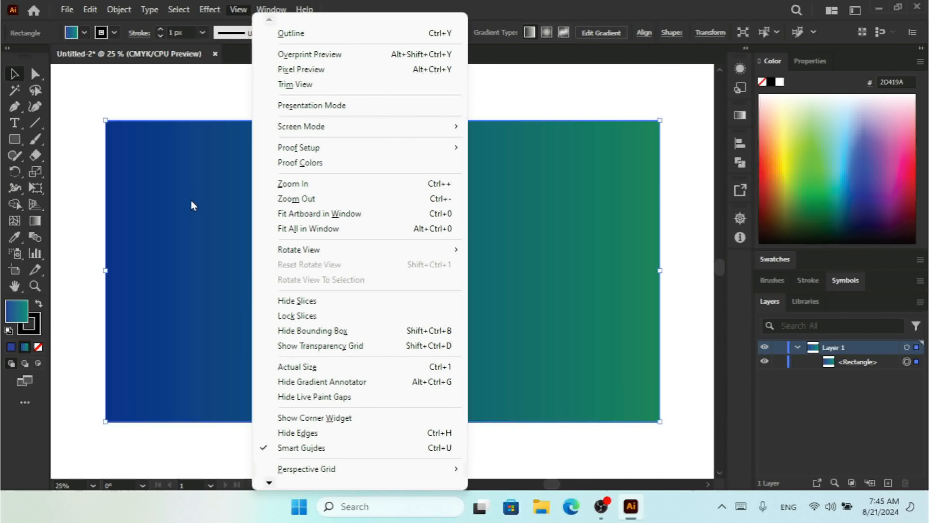
{"action": "key", "text": "ctrl+minus"}
{"action": "key", "text": "v"}
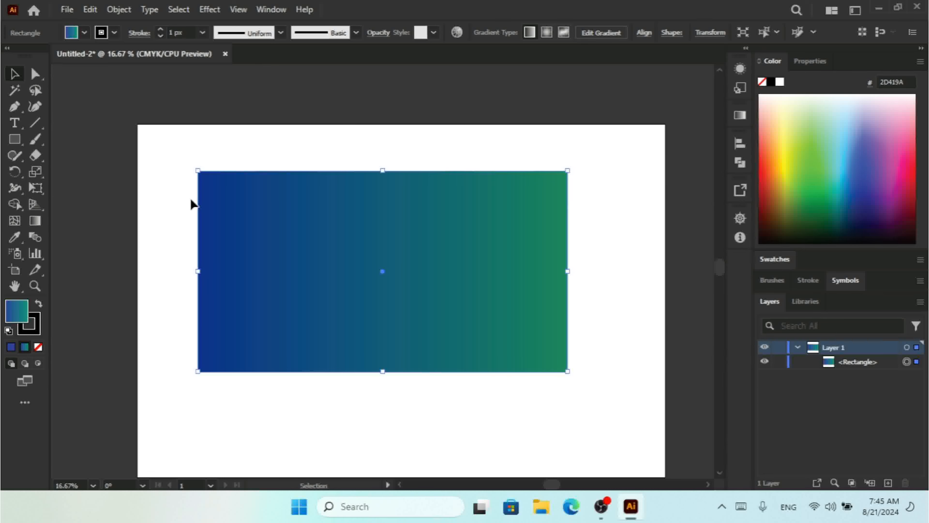
{"action": "key", "text": "Delete"}
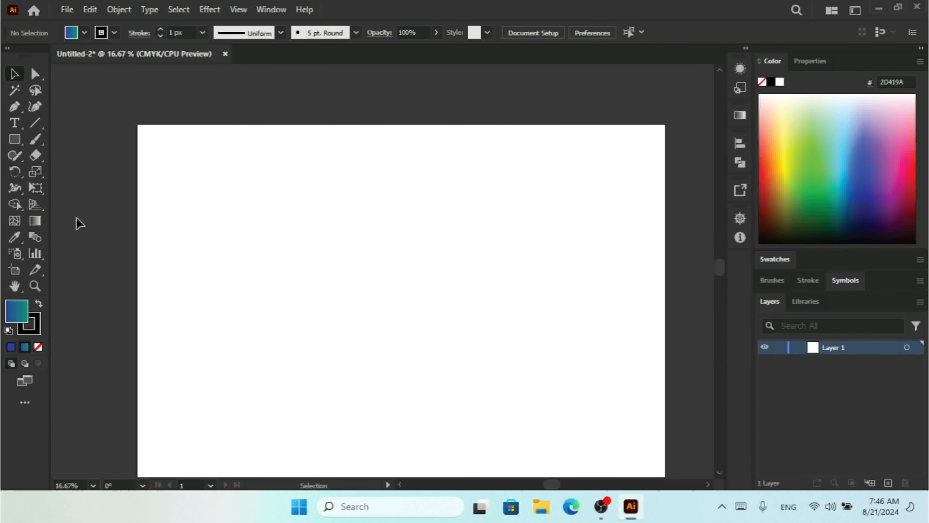
Step: Draw a rectangular slice across the upper middle of the empty artboard, and hide the slices
{"action": "left_click", "coordinate": [38, 274]}
{"action": "left_click_drag", "start_coordinate": [200, 165], "coordinate": [544, 364]}
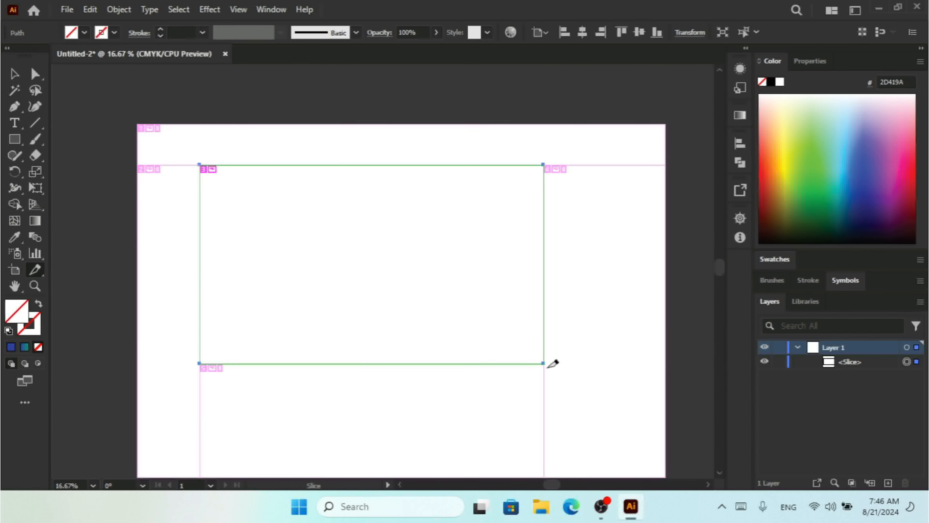
{"action": "left_click", "coordinate": [237, 10]}
{"action": "mouse_move", "coordinate": [226, 13]}
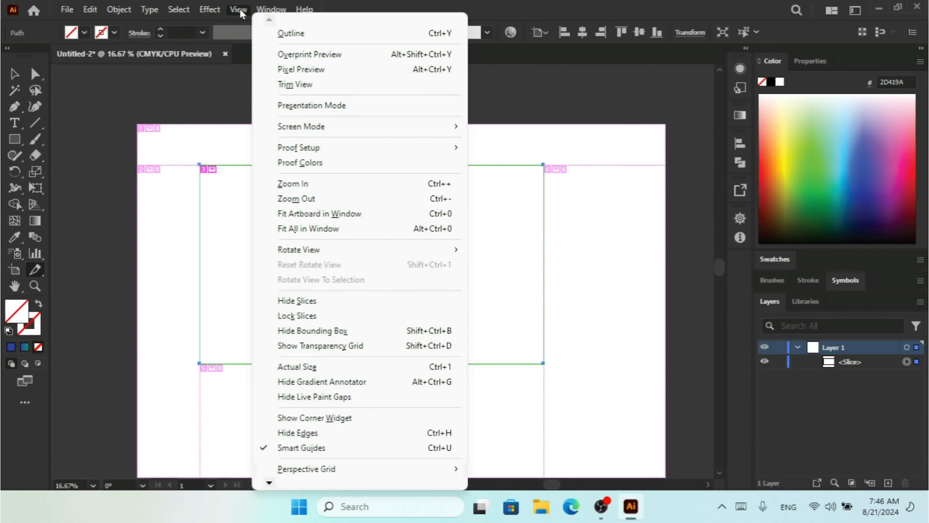
{"action": "left_click", "coordinate": [303, 298]}
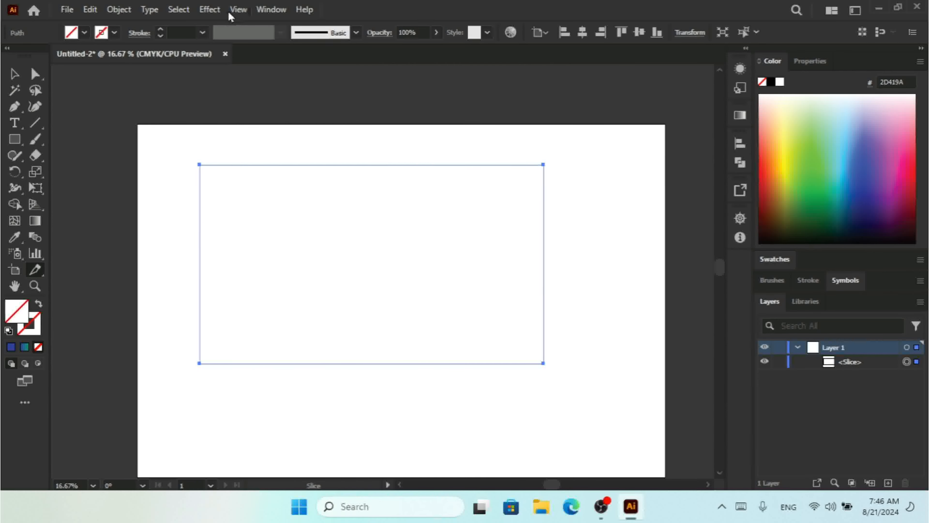
Step: Show the hidden slices on the artboard and lock them
{"action": "left_click", "coordinate": [237, 10]}
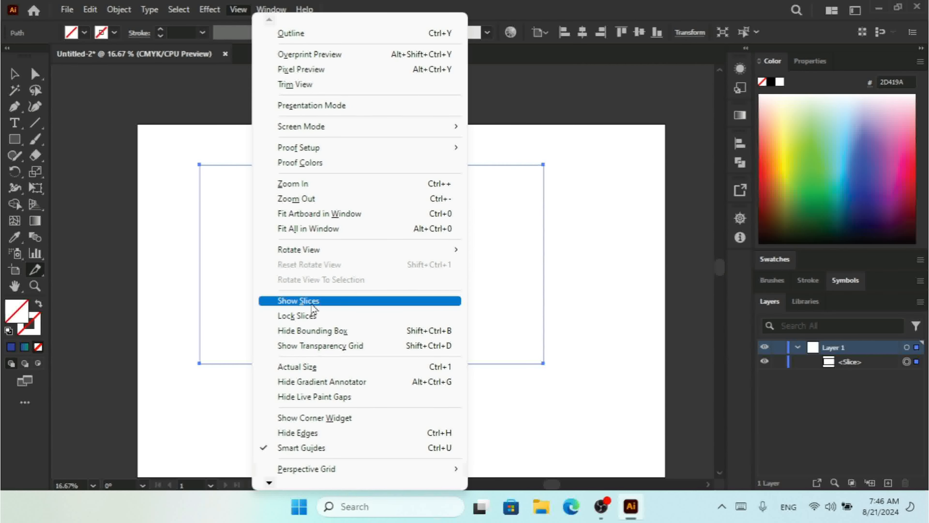
{"action": "left_click", "coordinate": [312, 307]}
{"action": "left_click", "coordinate": [238, 9]}
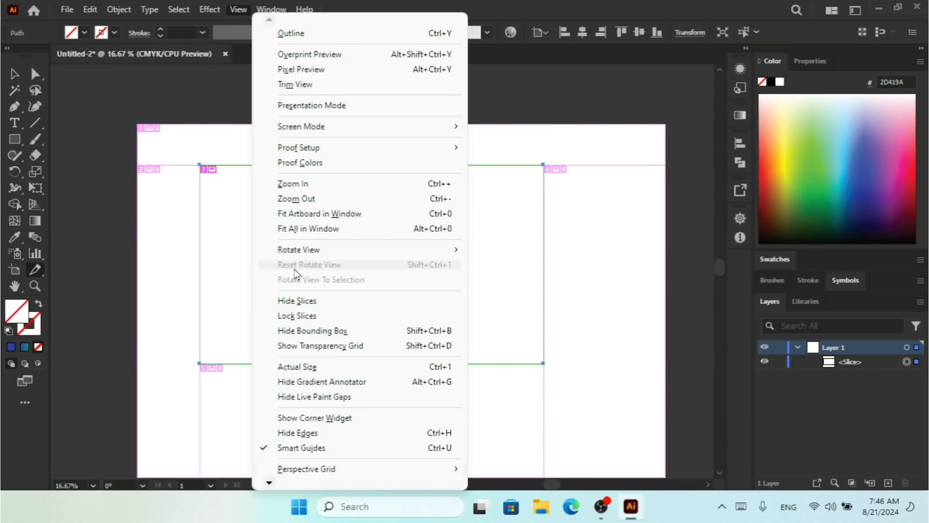
{"action": "left_click", "coordinate": [310, 316]}
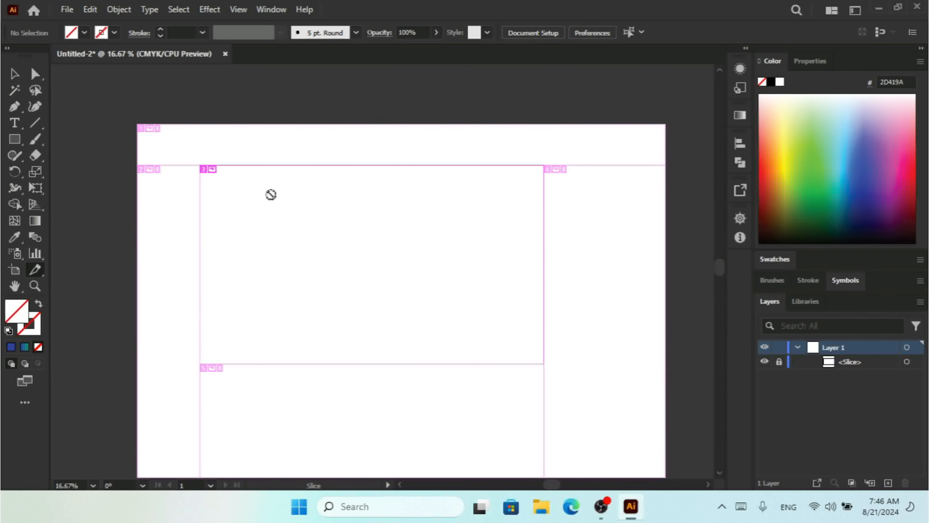
Step: Unlock the slices and delete the slice from the artboard
{"action": "left_click", "coordinate": [238, 10]}
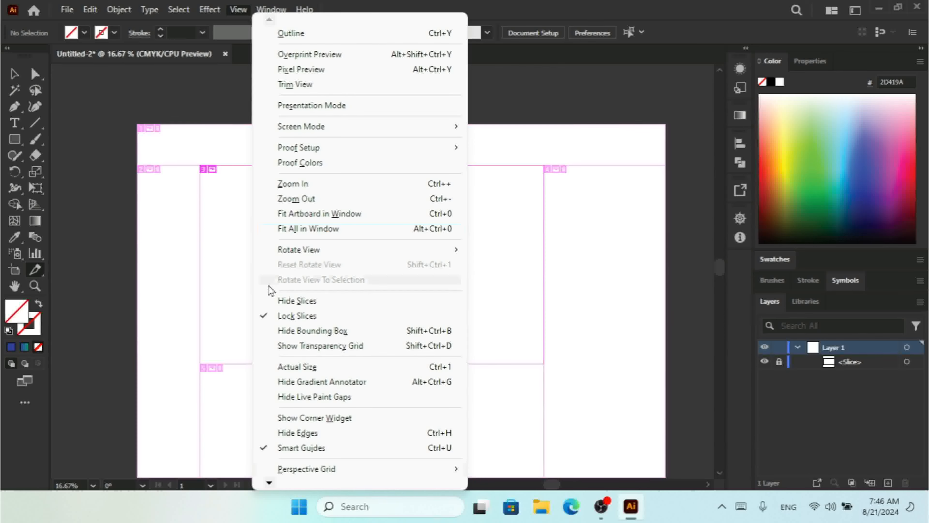
{"action": "left_click", "coordinate": [297, 316]}
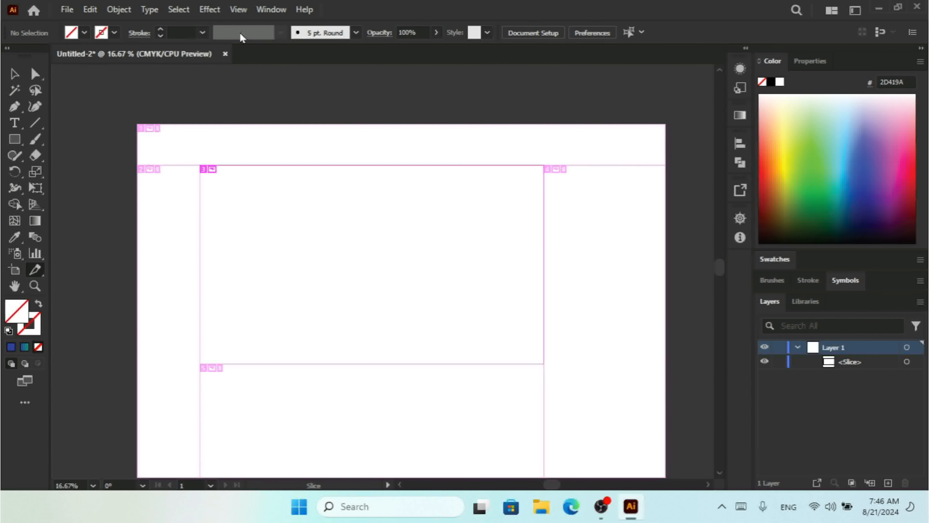
{"action": "left_click", "coordinate": [238, 10]}
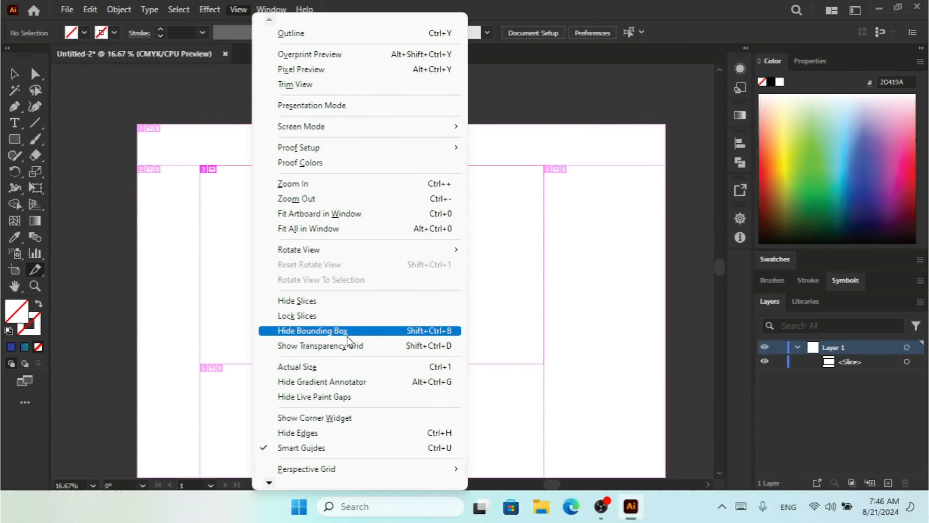
{"action": "left_click", "coordinate": [210, 238]}
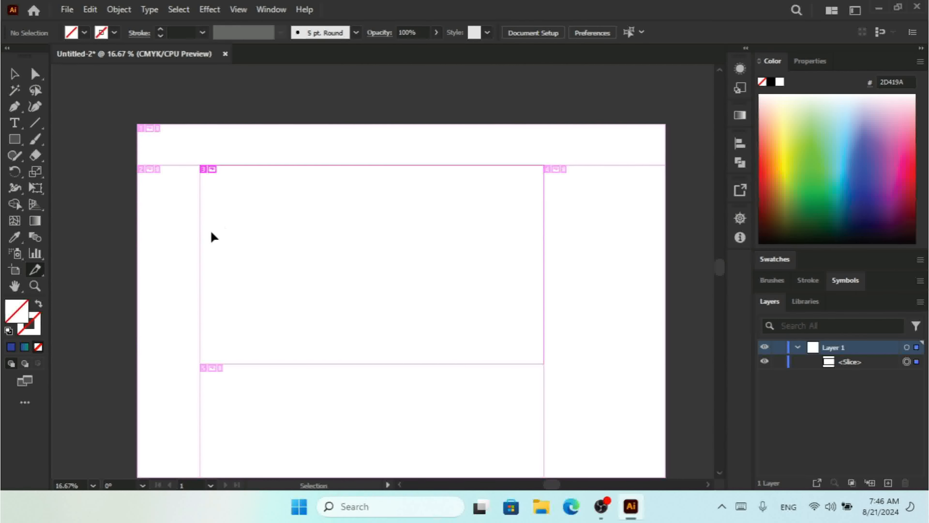
{"action": "left_click", "coordinate": [213, 234]}
{"action": "key", "text": "Delete"}
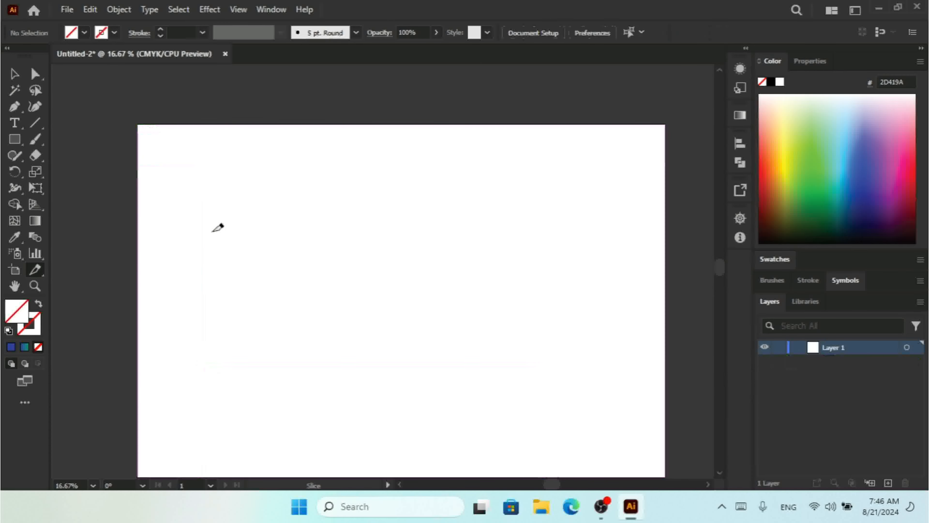
Step: Draw a rectangle in the middle of the empty artboard and fill it with light blue 81D2E8
{"action": "left_click", "coordinate": [15, 139]}
{"action": "left_click_drag", "start_coordinate": [240, 201], "coordinate": [493, 370]}
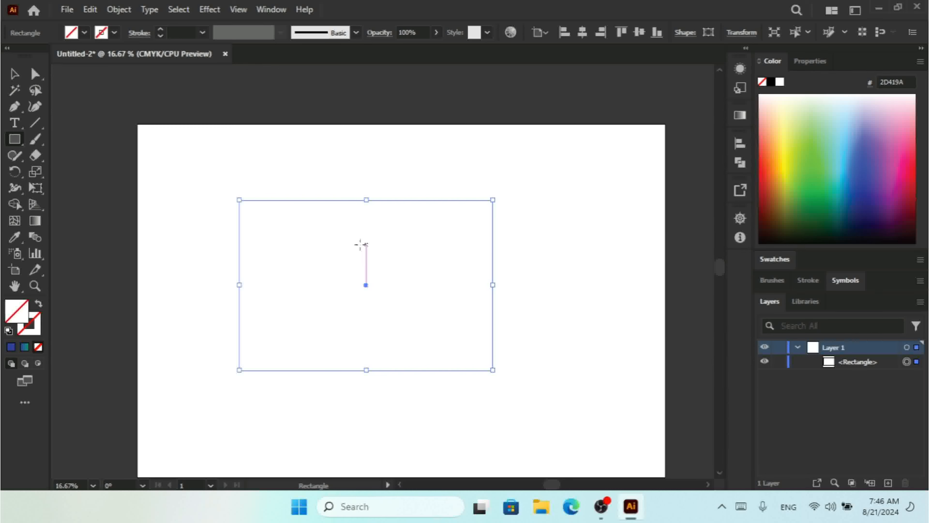
{"action": "left_click", "coordinate": [14, 74]}
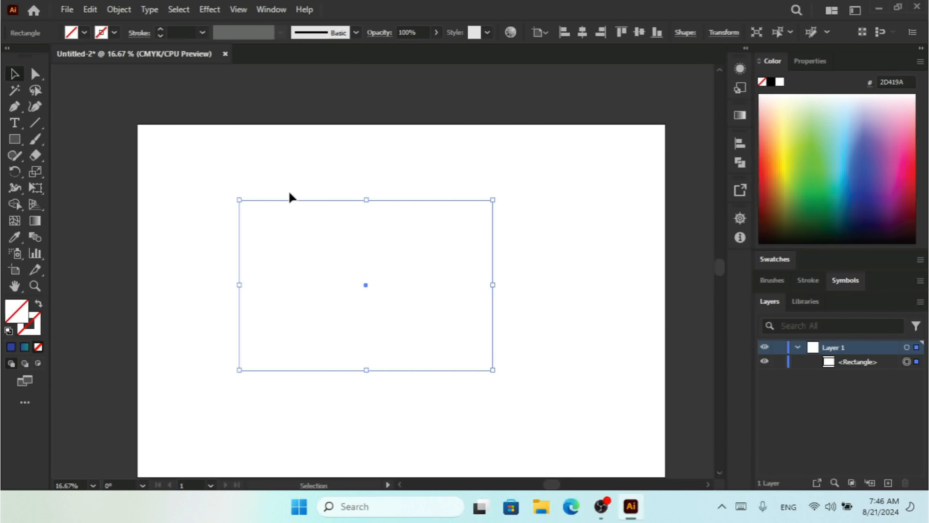
{"action": "left_click", "coordinate": [839, 128]}
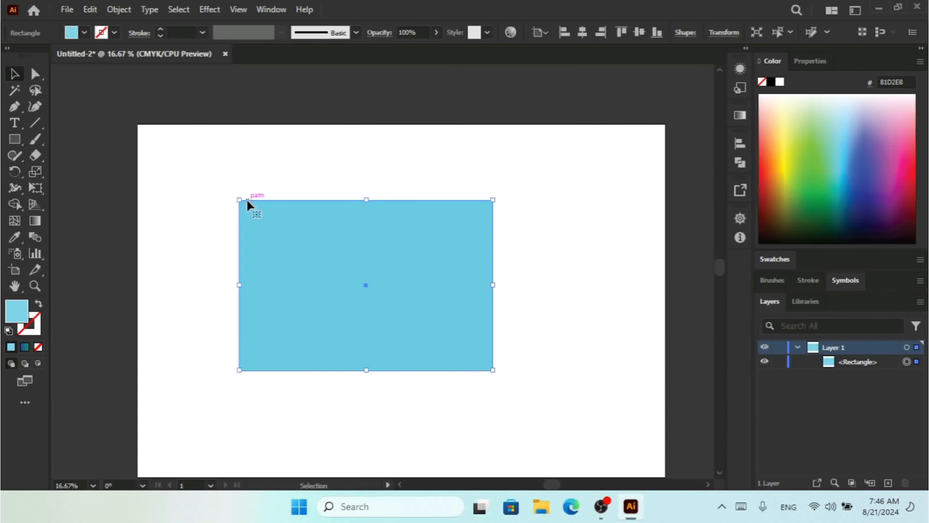
Step: Hide the bounding box of the selected blue rectangle, and show it again
{"action": "left_click", "coordinate": [228, 10]}
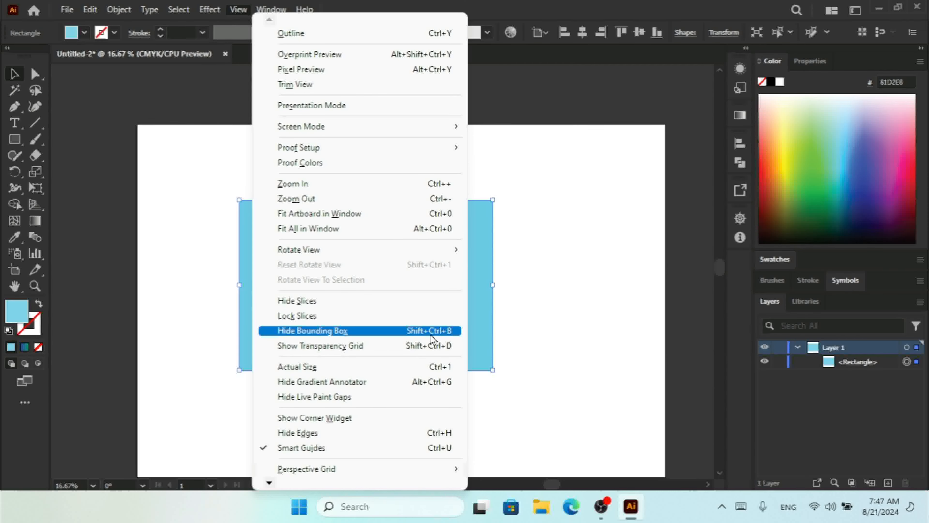
{"action": "left_click", "coordinate": [349, 331]}
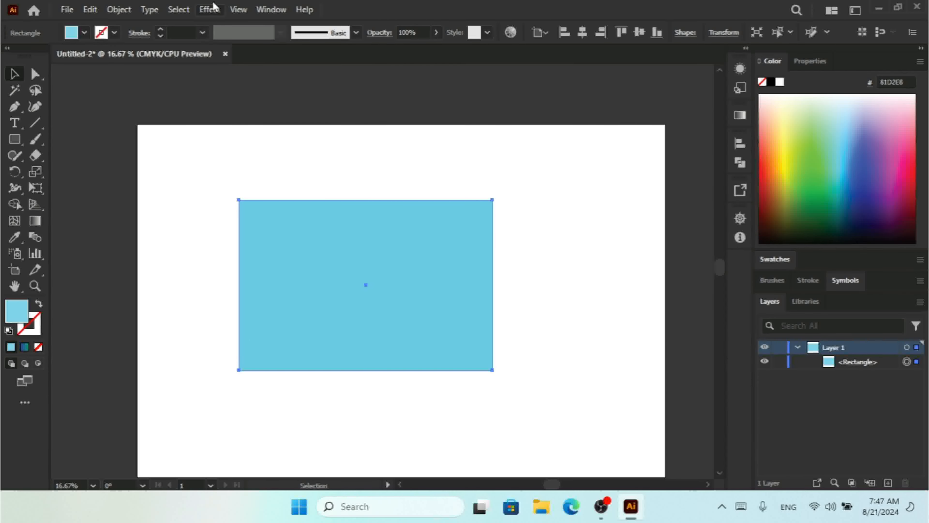
{"action": "left_click", "coordinate": [238, 8]}
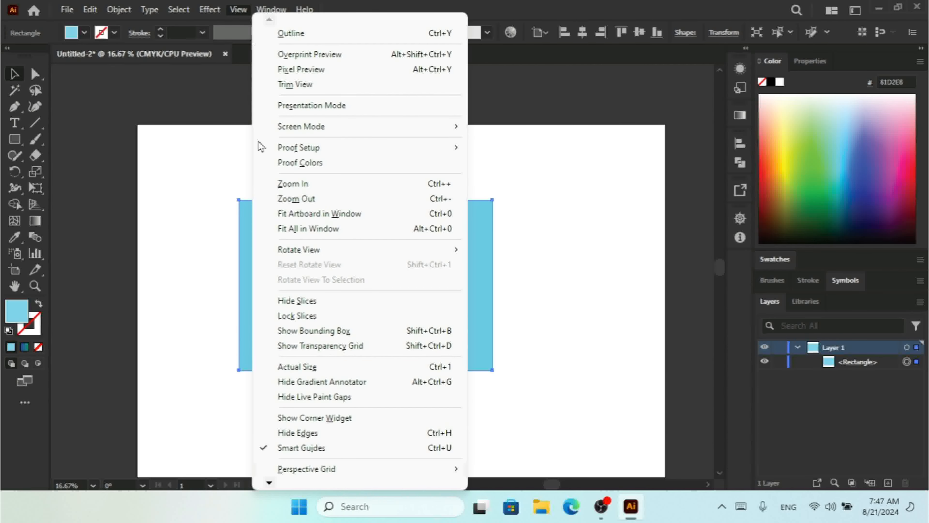
{"action": "left_click", "coordinate": [324, 331]}
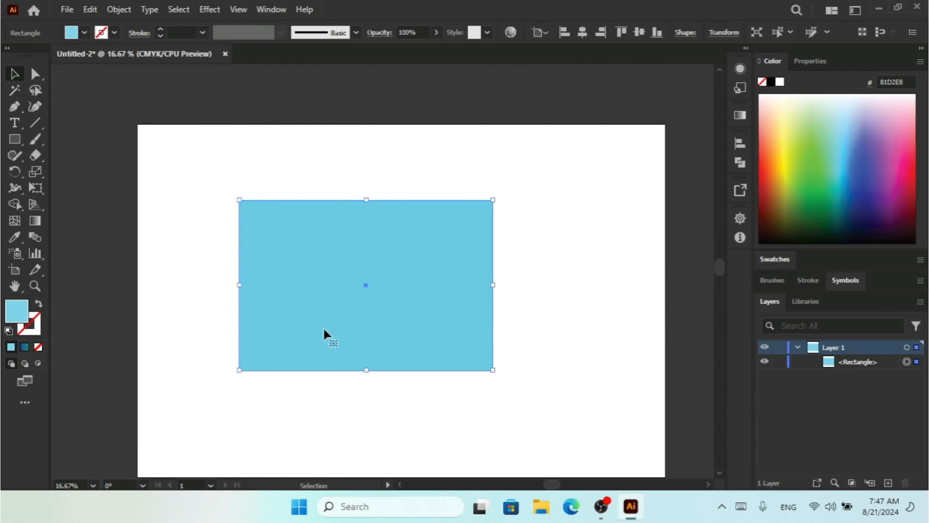
Step: Delete the blue rectangle and show the transparency grid behind the empty artboard
{"action": "key", "text": "Delete"}
{"action": "left_click", "coordinate": [239, 9]}
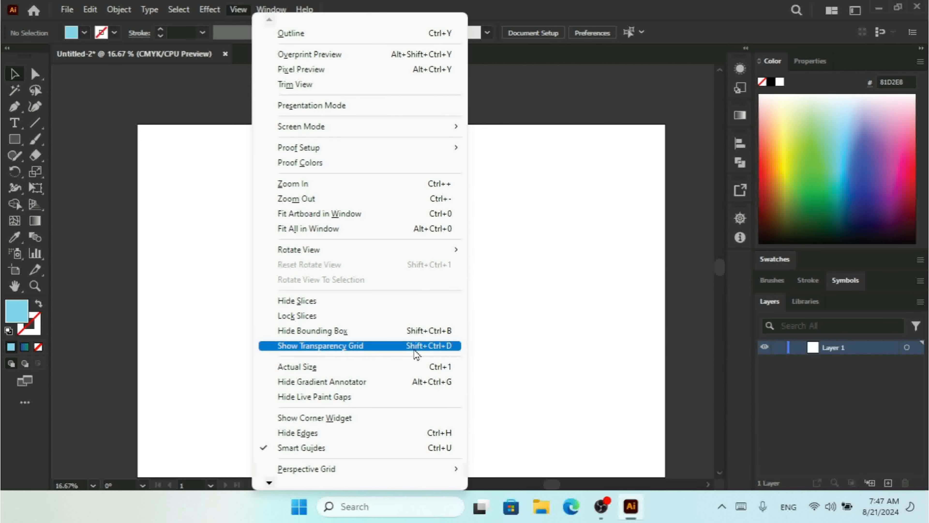
{"action": "left_click", "coordinate": [364, 348]}
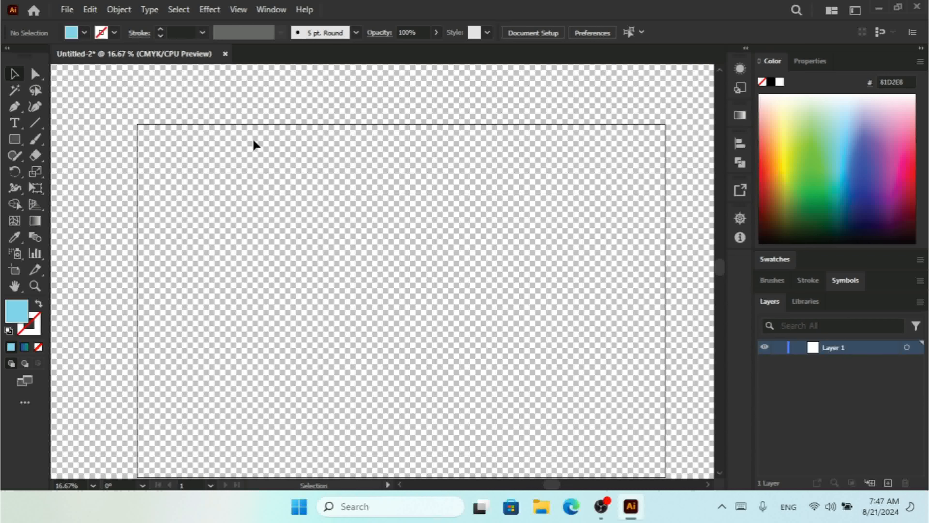
Step: Hide the transparency grid to restore the plain white artboard
{"action": "left_click", "coordinate": [237, 10]}
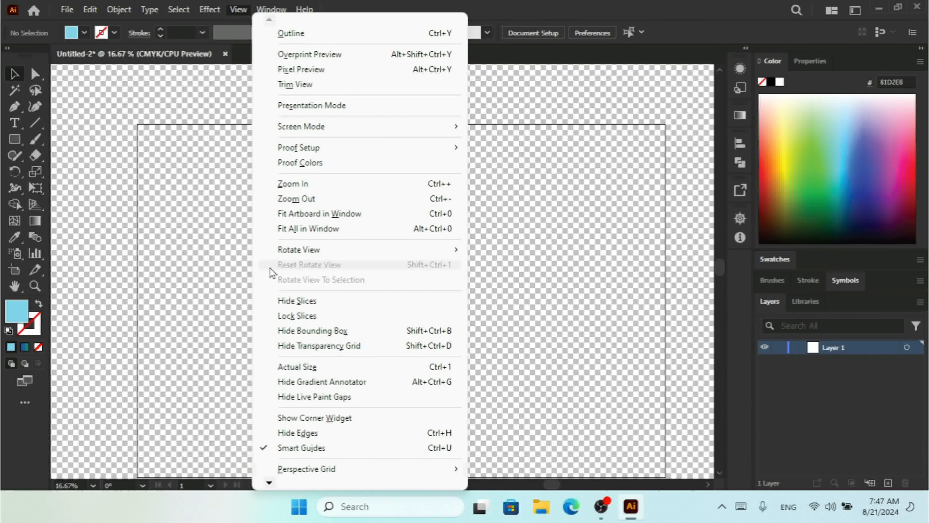
{"action": "left_click", "coordinate": [301, 352]}
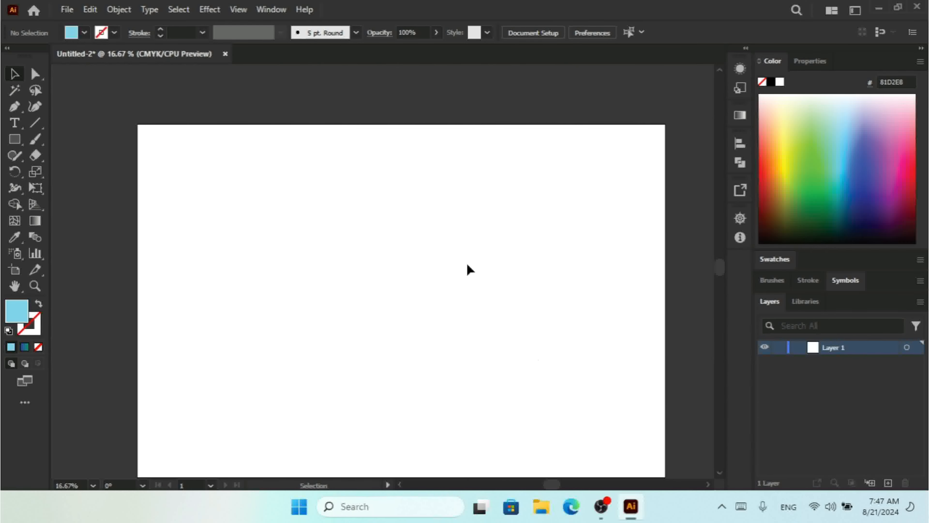
{"action": "left_click", "coordinate": [708, 485]}
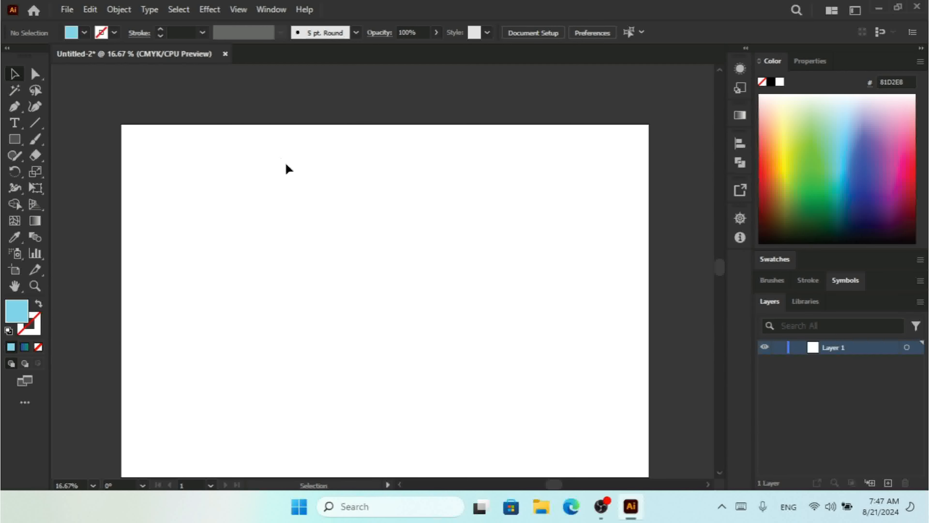
{"action": "left_click", "coordinate": [239, 10]}
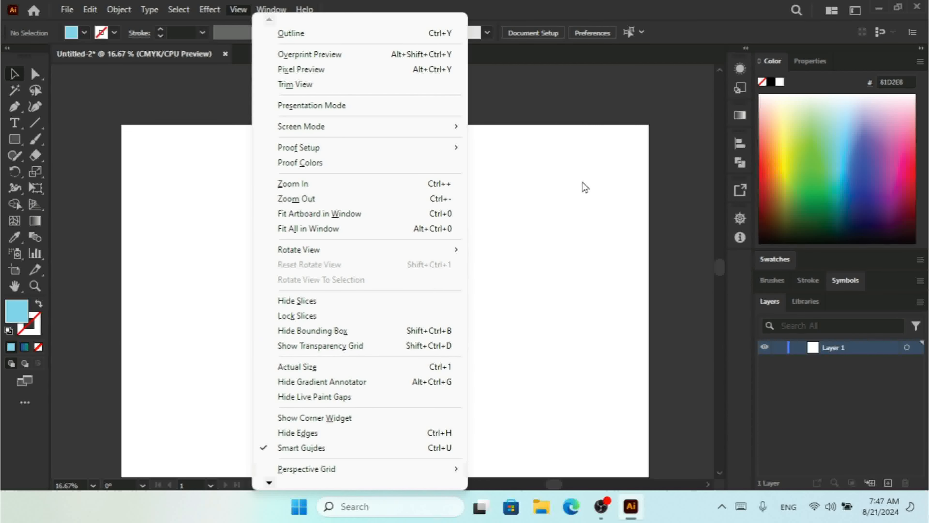
{"action": "left_click", "coordinate": [533, 196]}
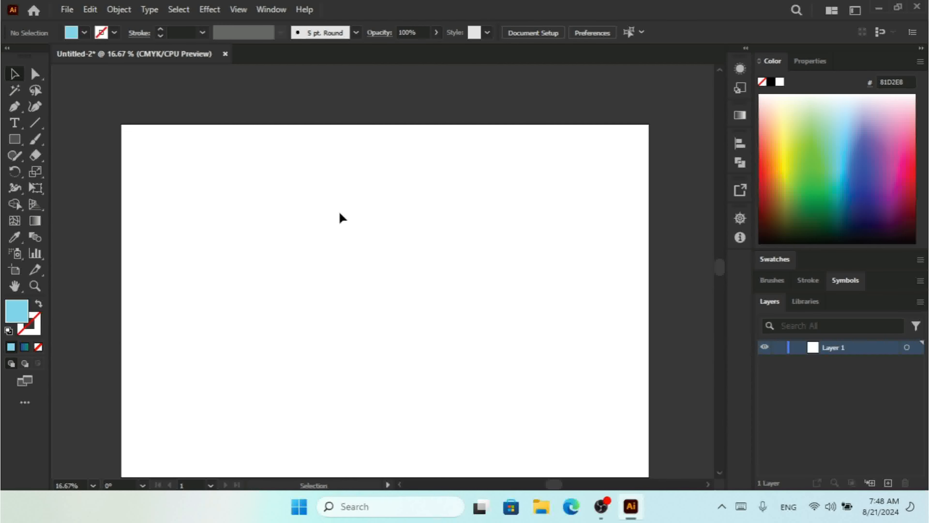